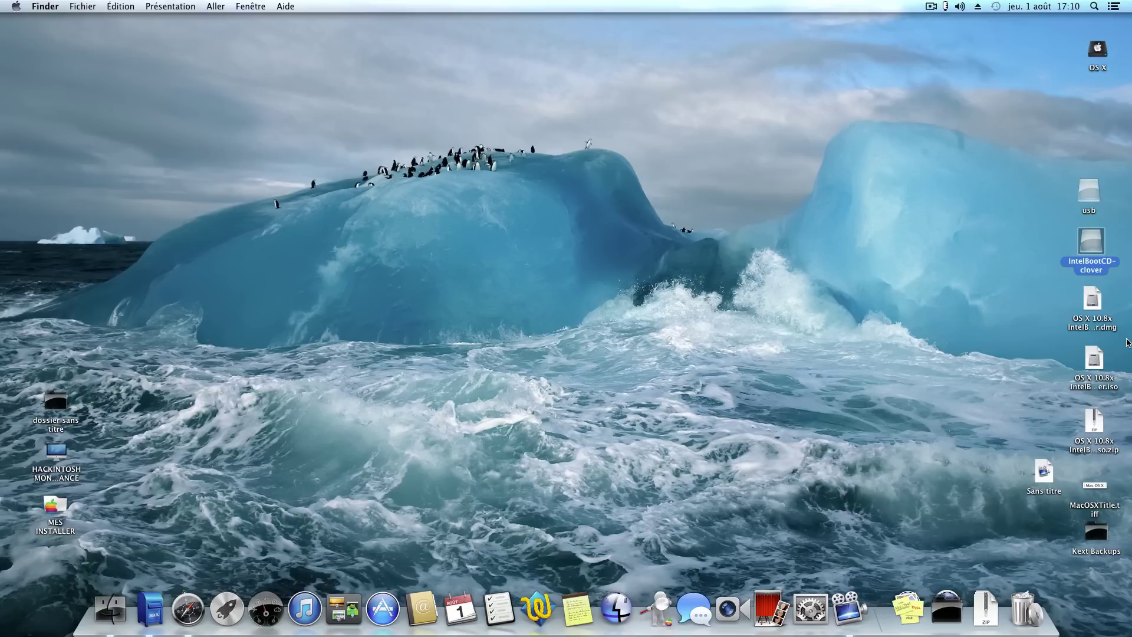
View the file information for the mounted IntelBootCD-clover volume and close it
right_click(1090, 251)
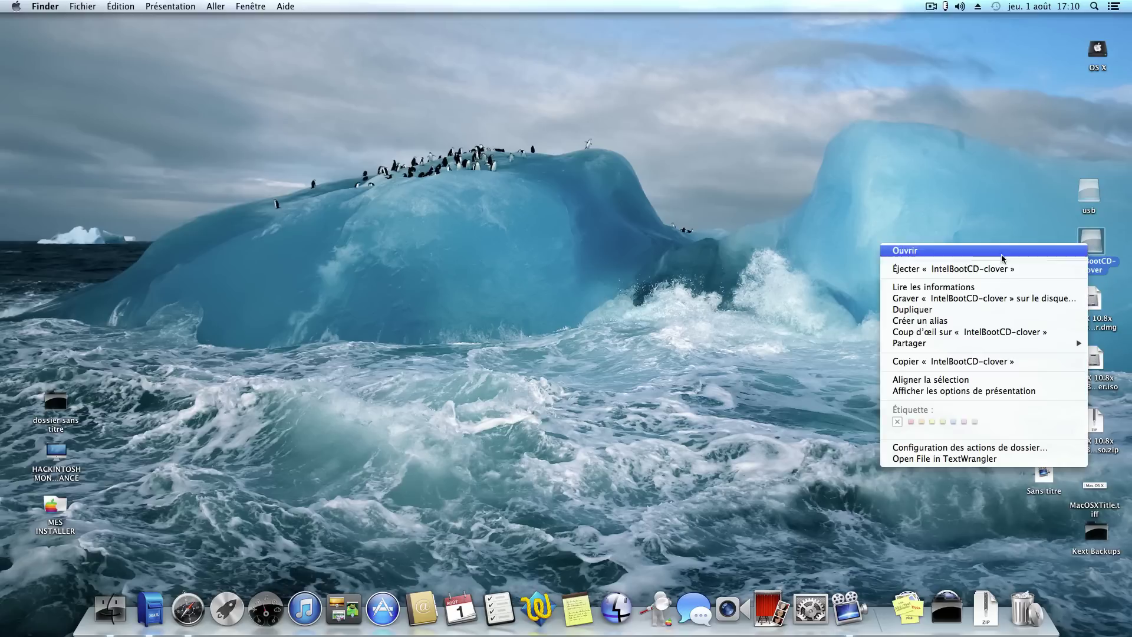
left_click(932, 289)
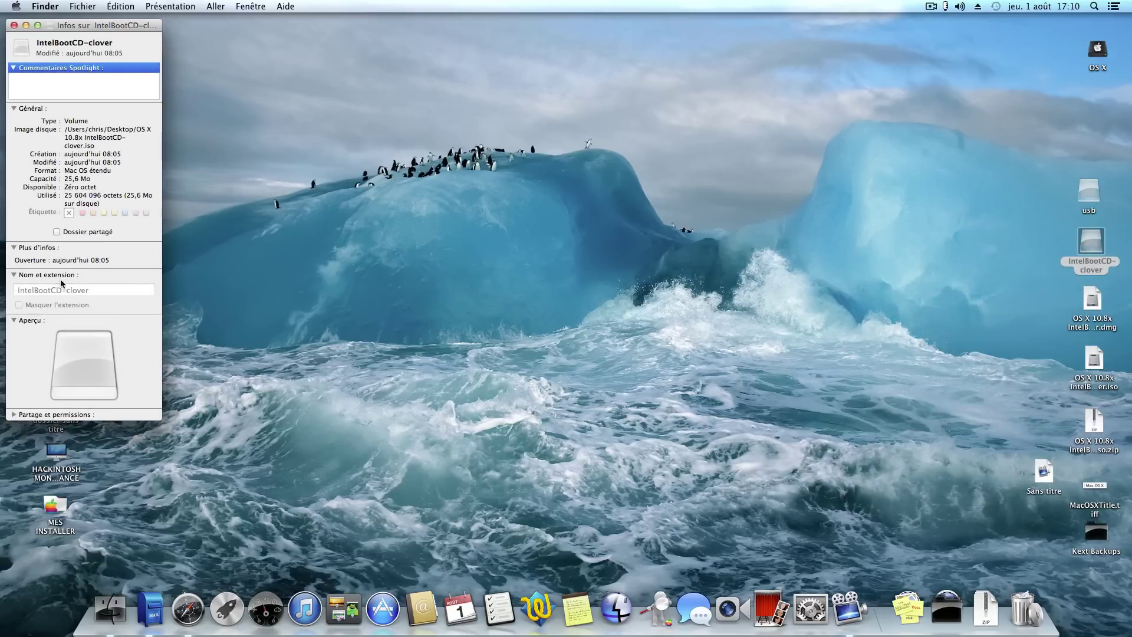
left_click(14, 25)
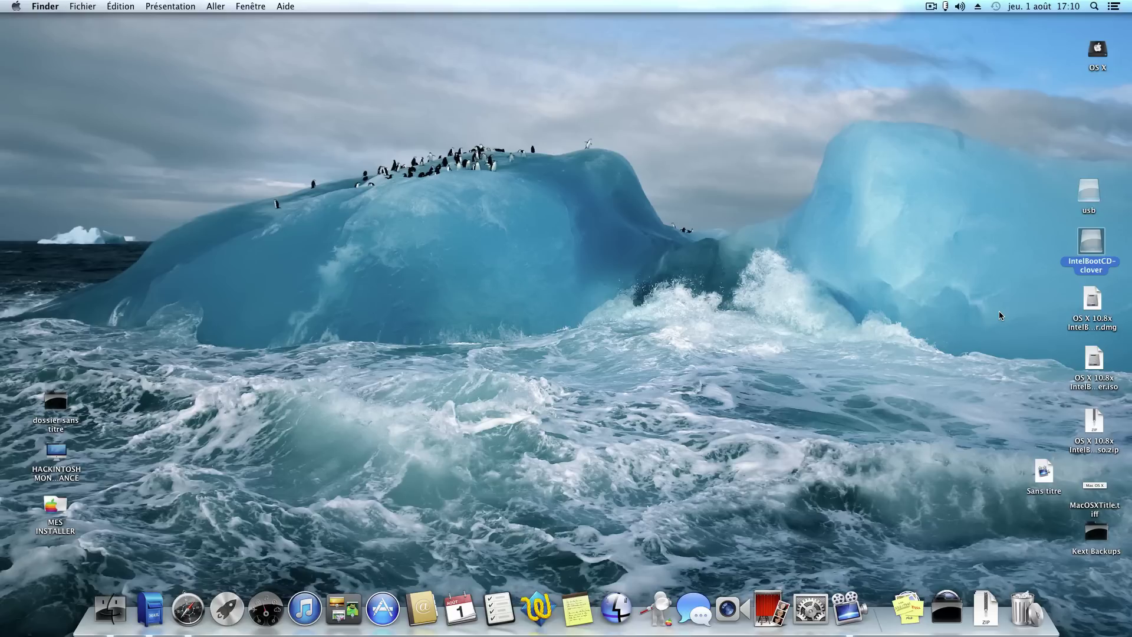
Check the file information of the OS X 10.8x IntelBootCD-clover .dmg and .iso images on the desktop
right_click(1090, 302)
left_click(848, 355)
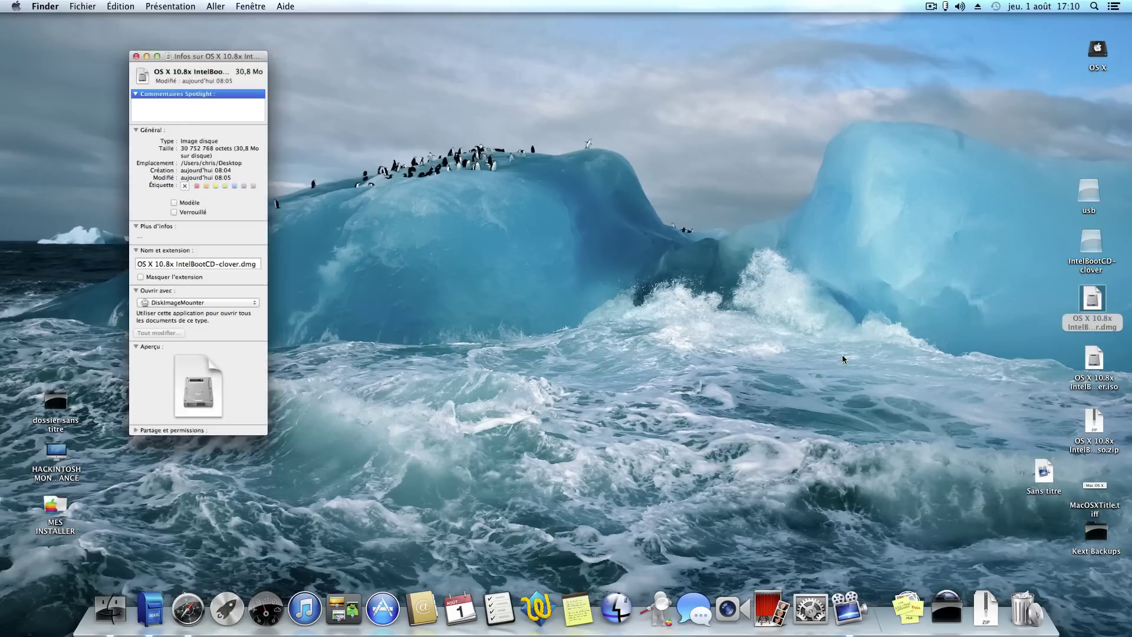
left_click(14, 26)
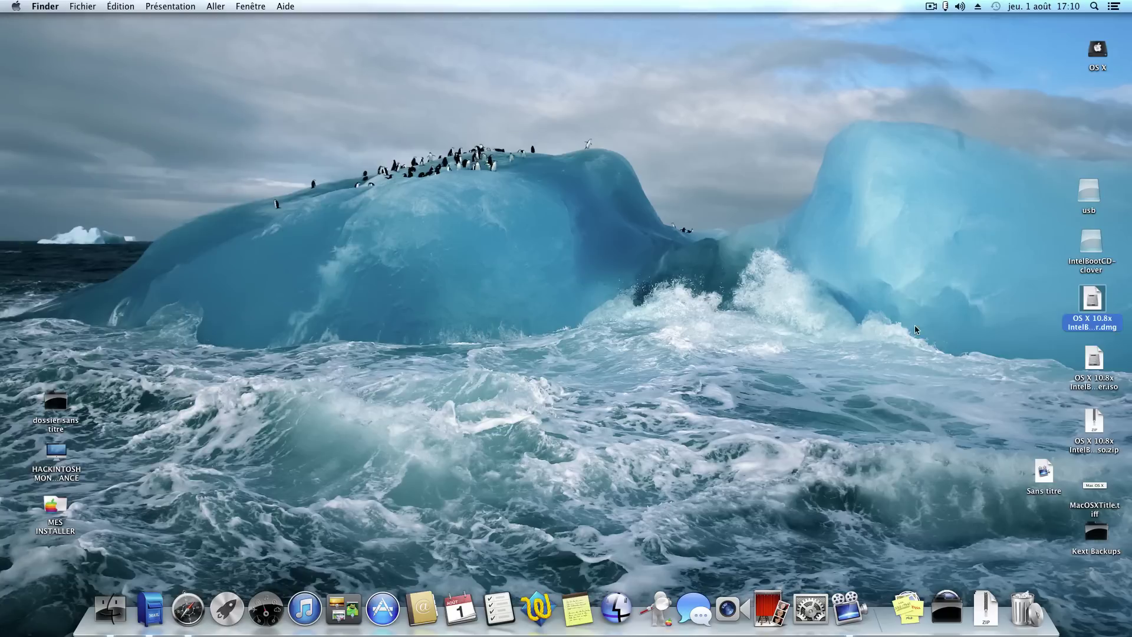
right_click(1095, 366)
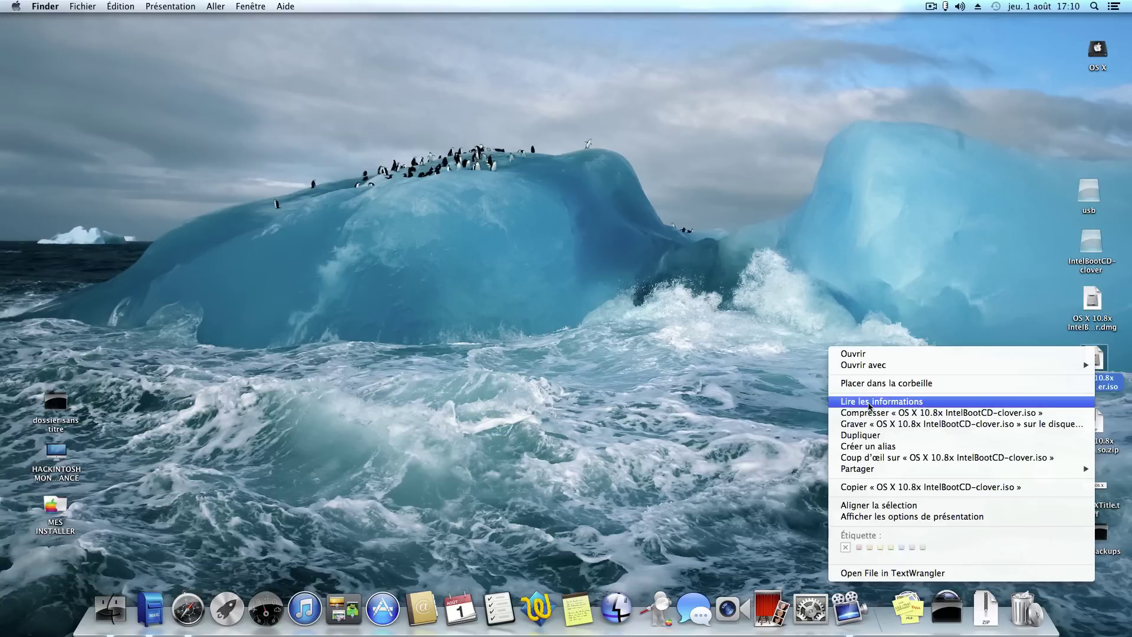
left_click(878, 406)
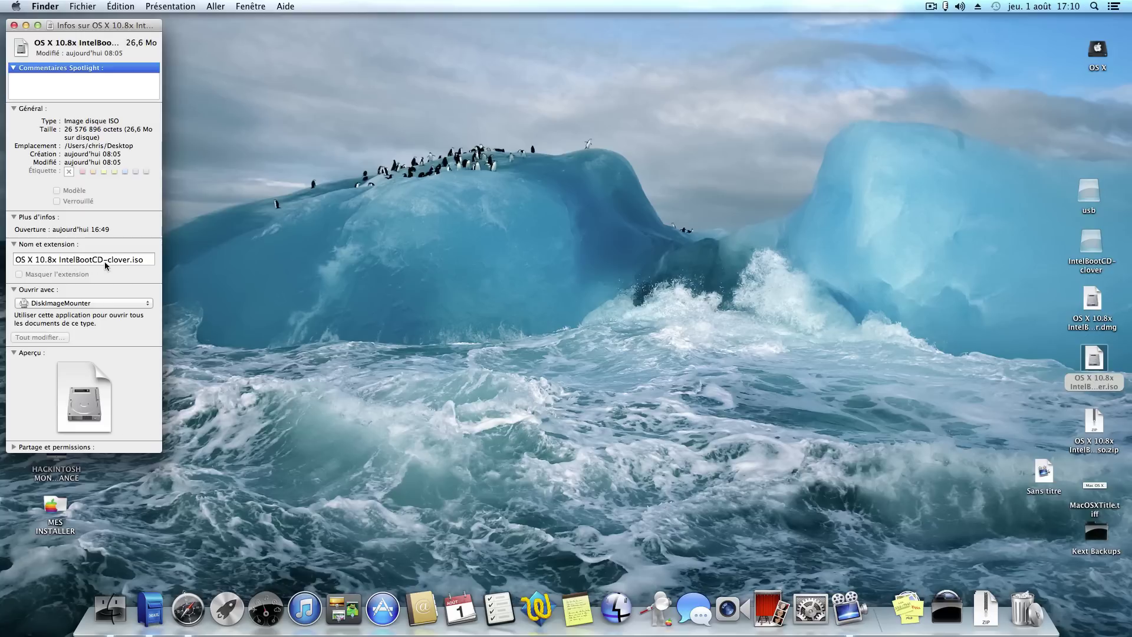
left_click(14, 26)
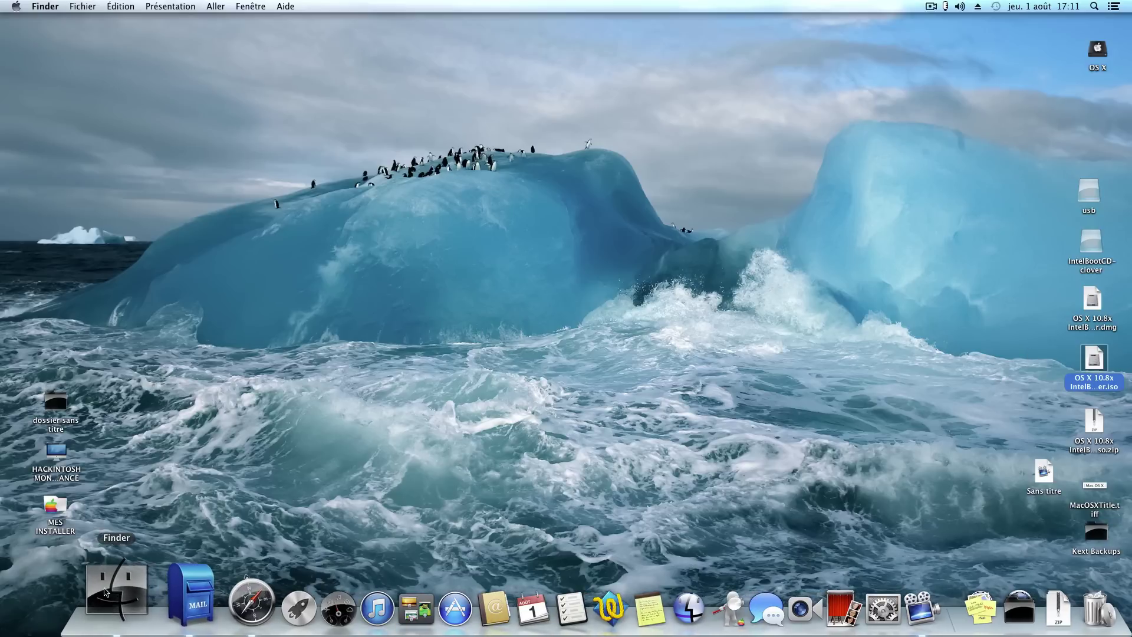
Open Utilitaire de disque from the Utilitaires folder inside Applications
left_click(110, 608)
left_click(341, 139)
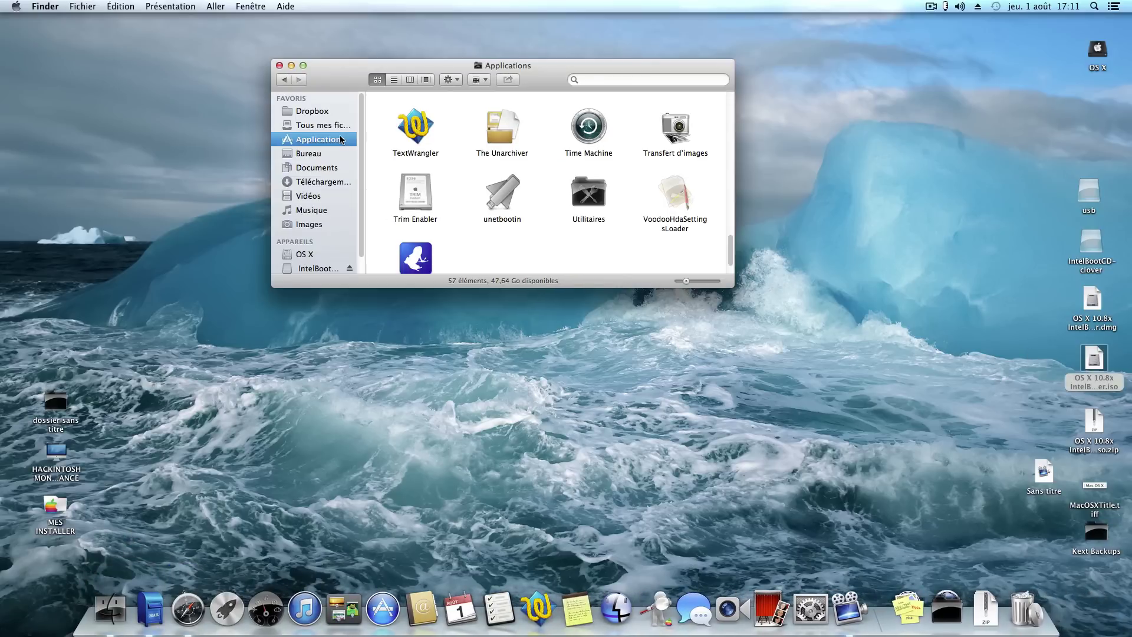
left_click(584, 203)
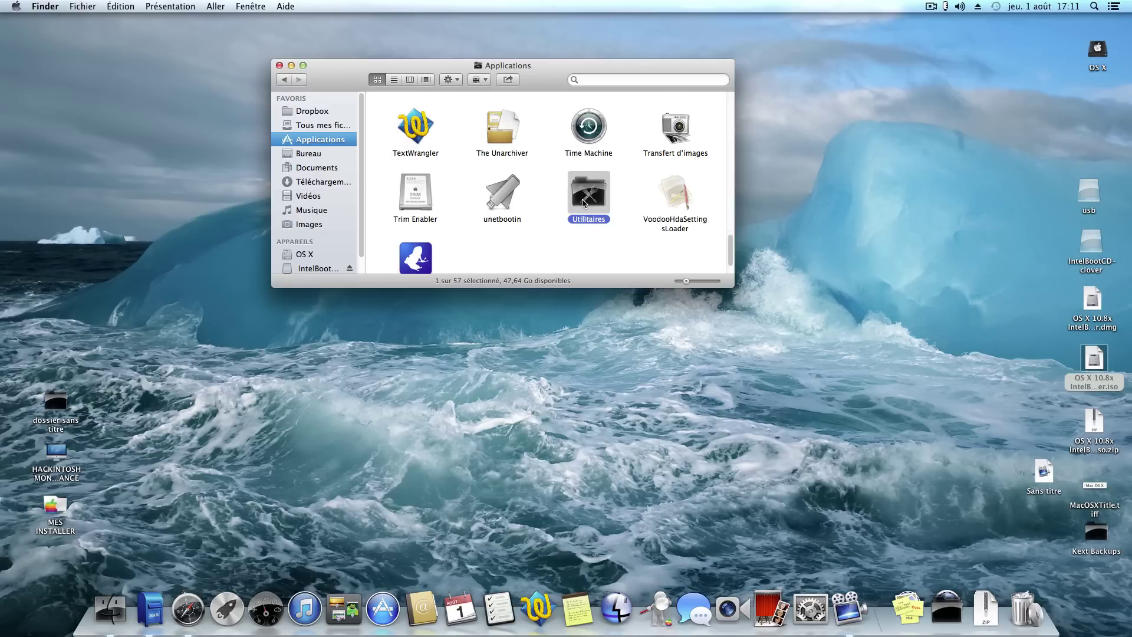
double_click(583, 203)
double_click(507, 200)
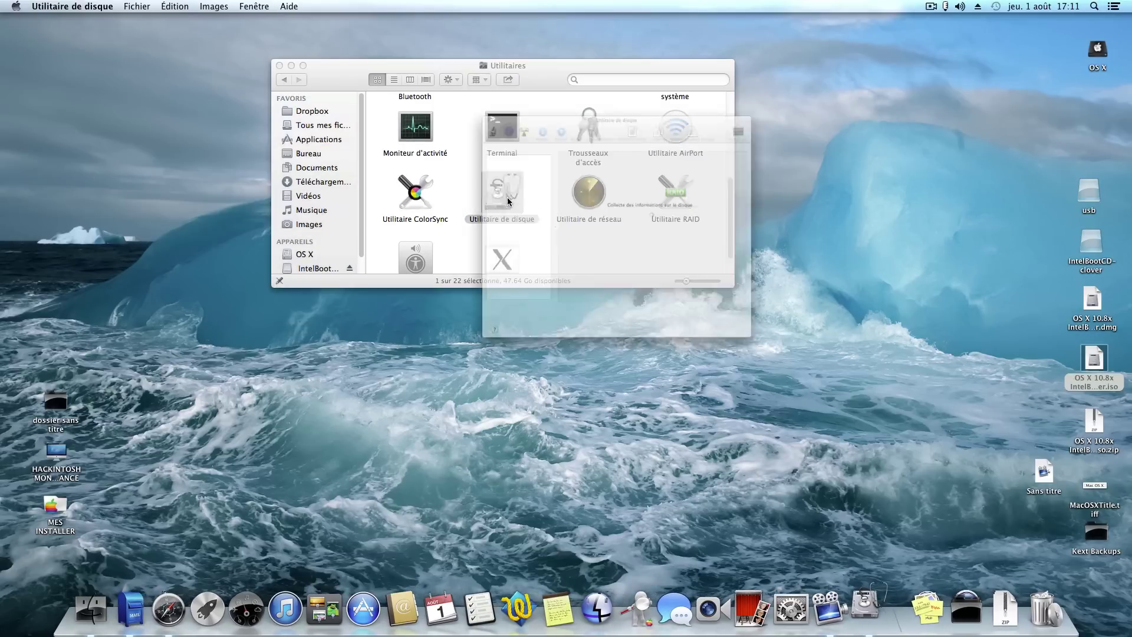
Eject the IntelBootCD-clover volume from the desktop and select the OS X 10.8x IntelBootCD-clover.iso file
right_click(1089, 252)
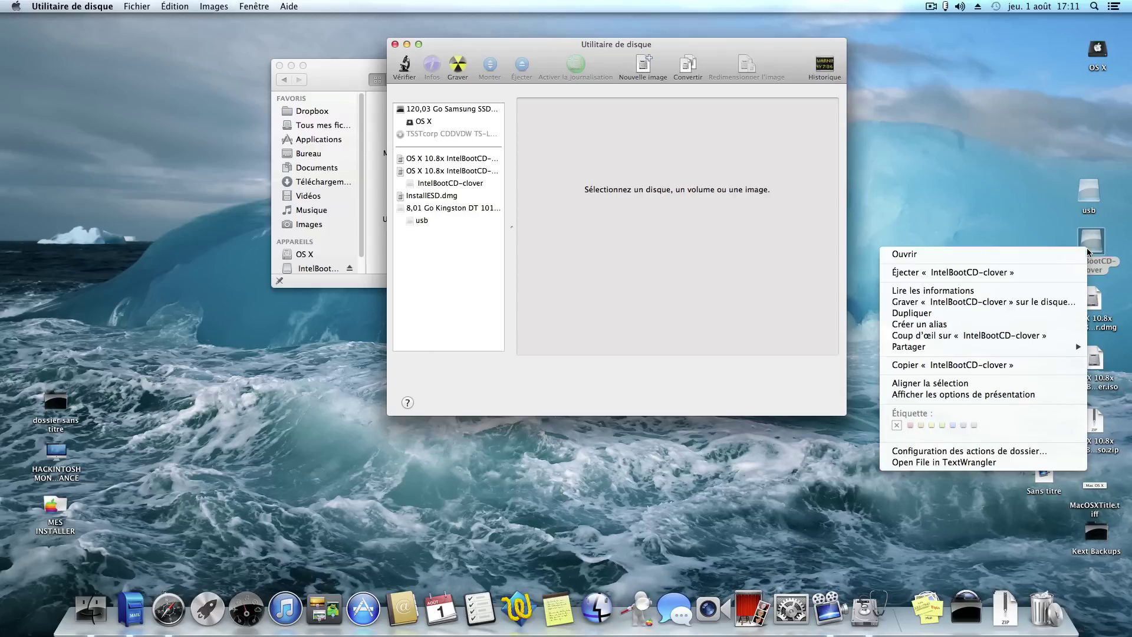
left_click(933, 274)
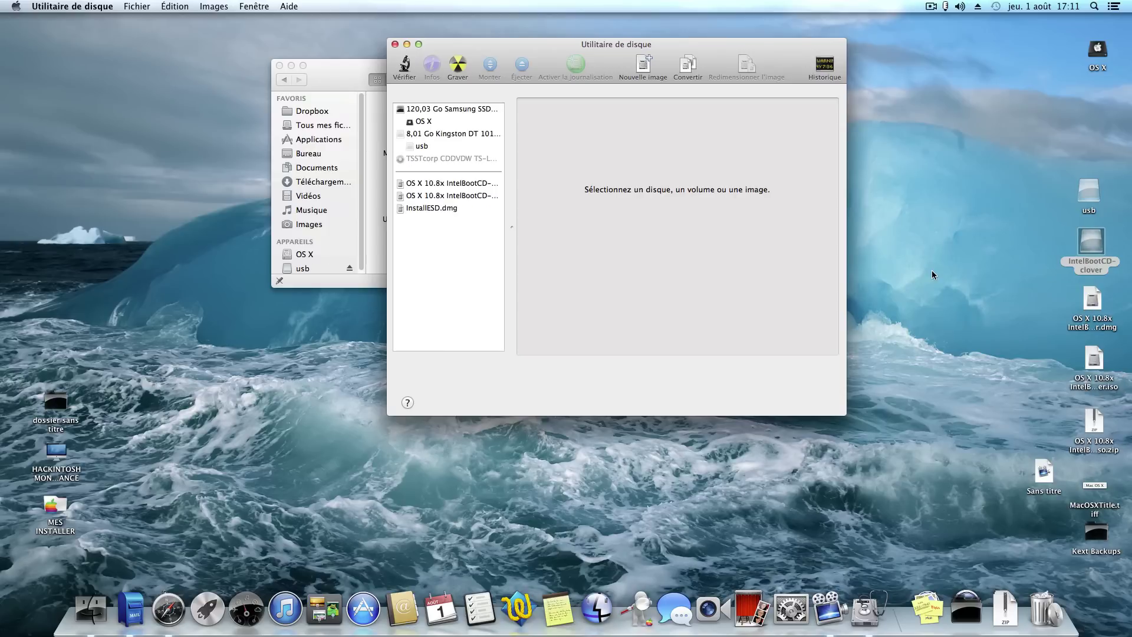
left_click(1093, 361)
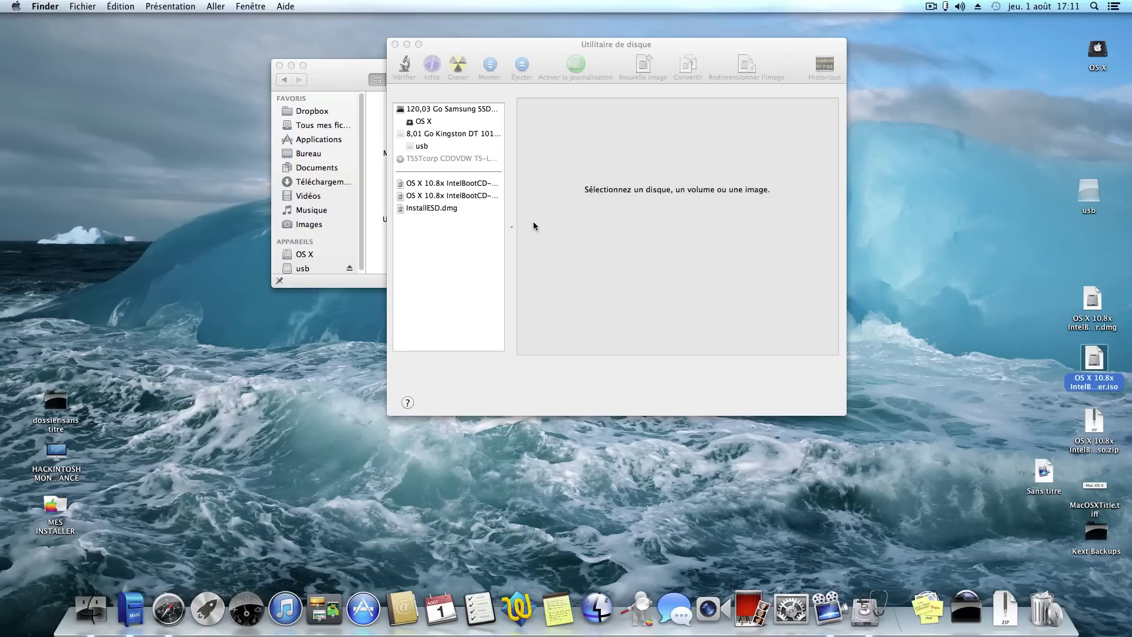
Move the usb volume's desktop icon to just above the .dmg file and close the Utilitaires folder window
left_click_drag(1091, 200, 1088, 264)
left_click(405, 93)
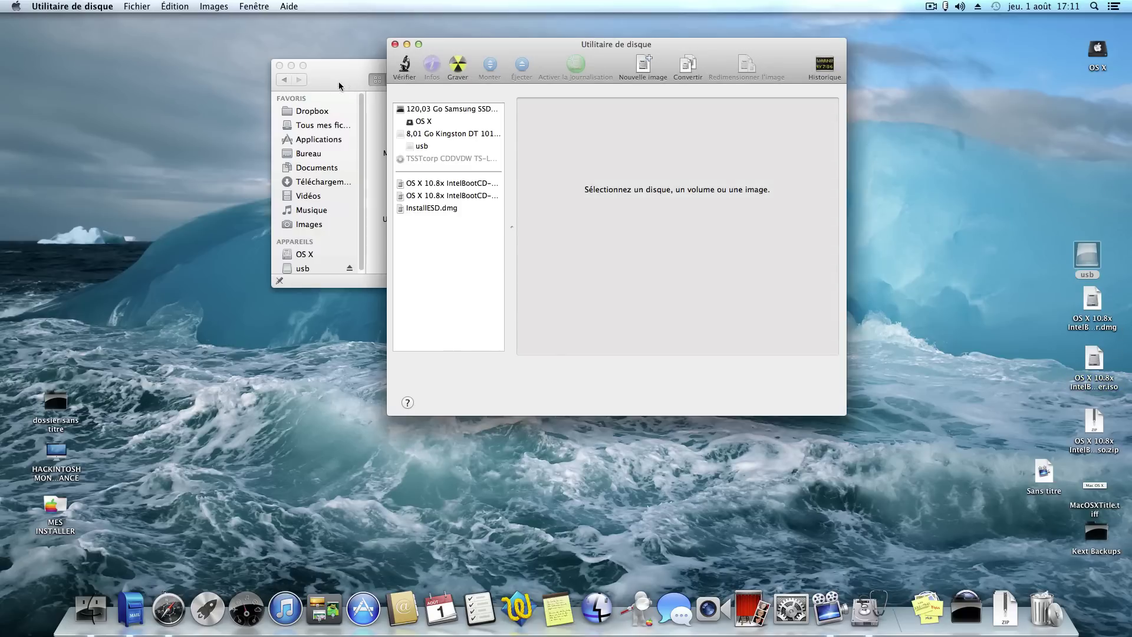
left_click_drag(342, 83, 339, 90)
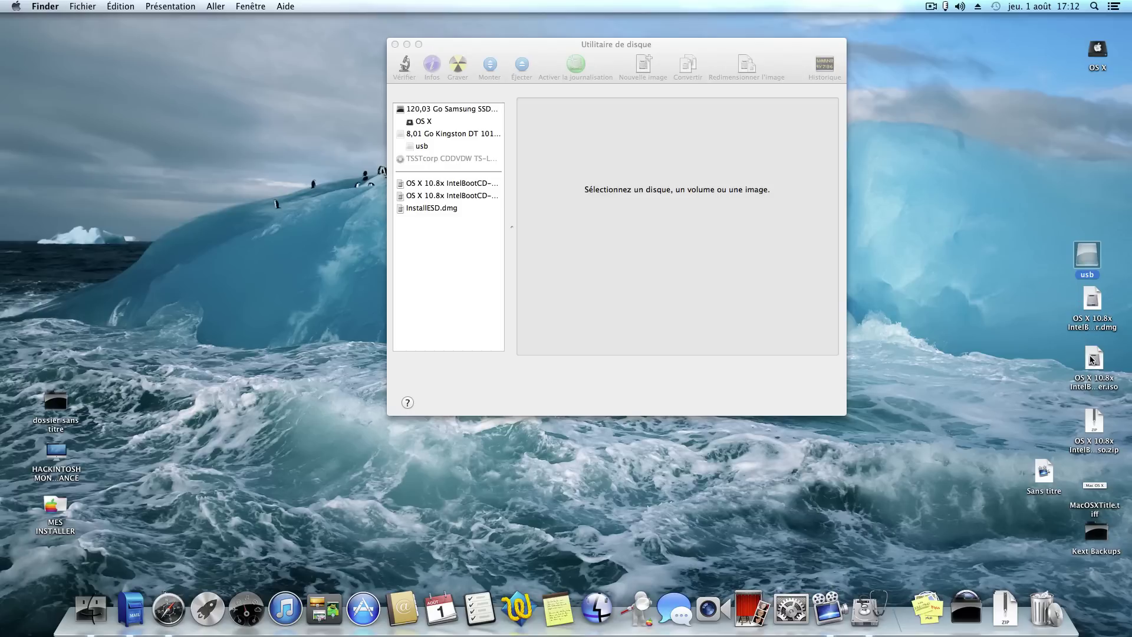
Mount the OS X 10.8x IntelBootCD-clover.iso image and select its IntelBootCD-clover volume in Utilitaire de disque
double_click(1092, 360)
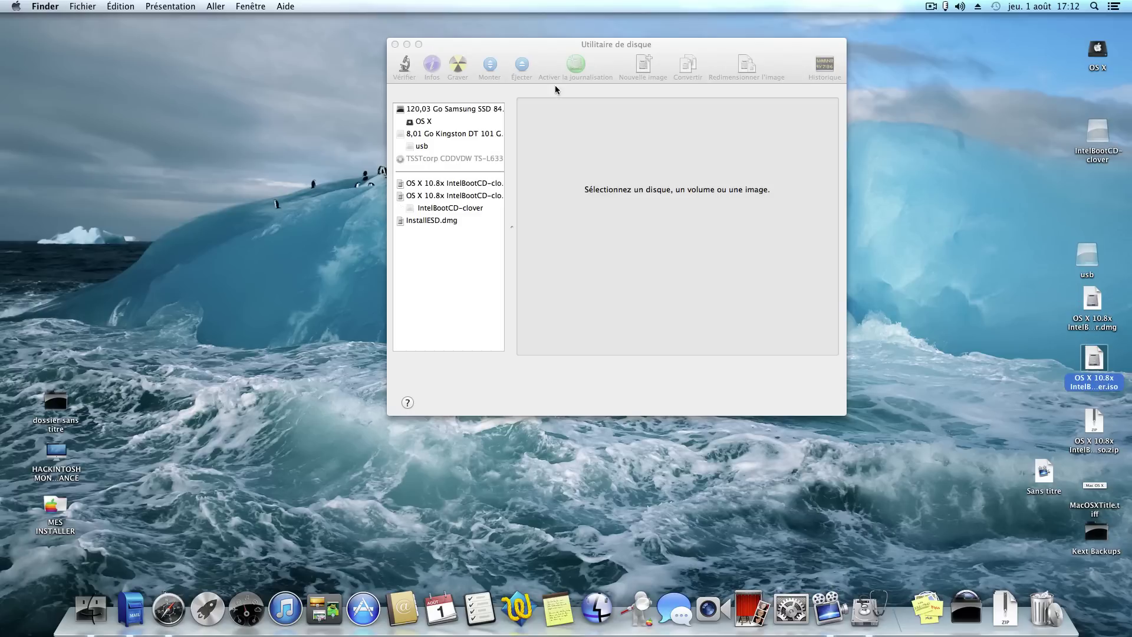
left_click(346, 237)
left_click(433, 211)
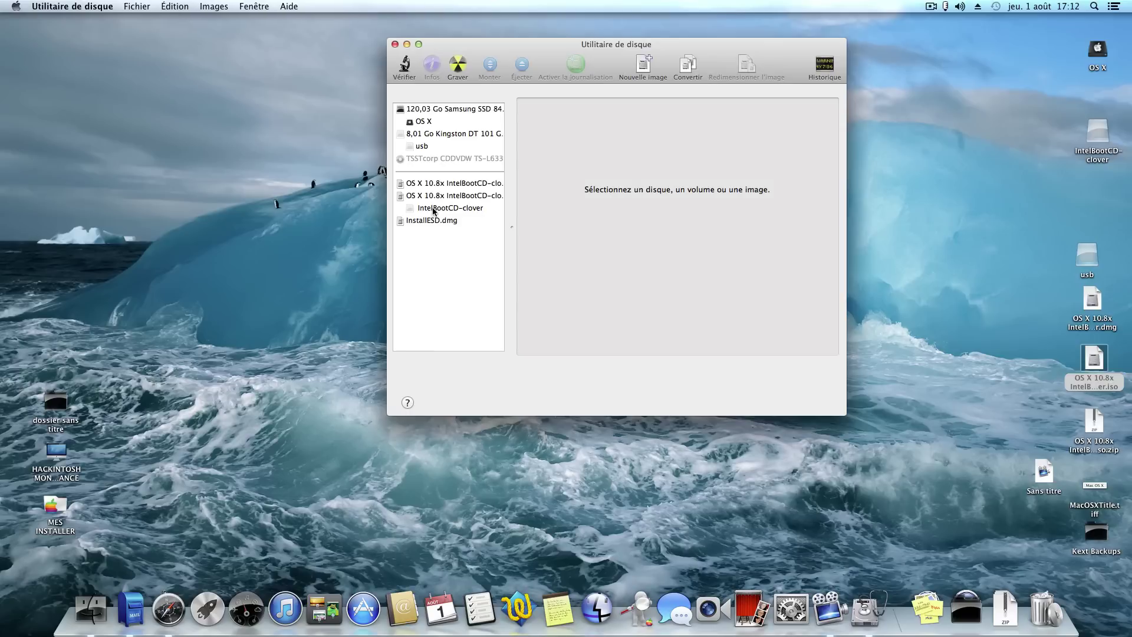
left_click(434, 210)
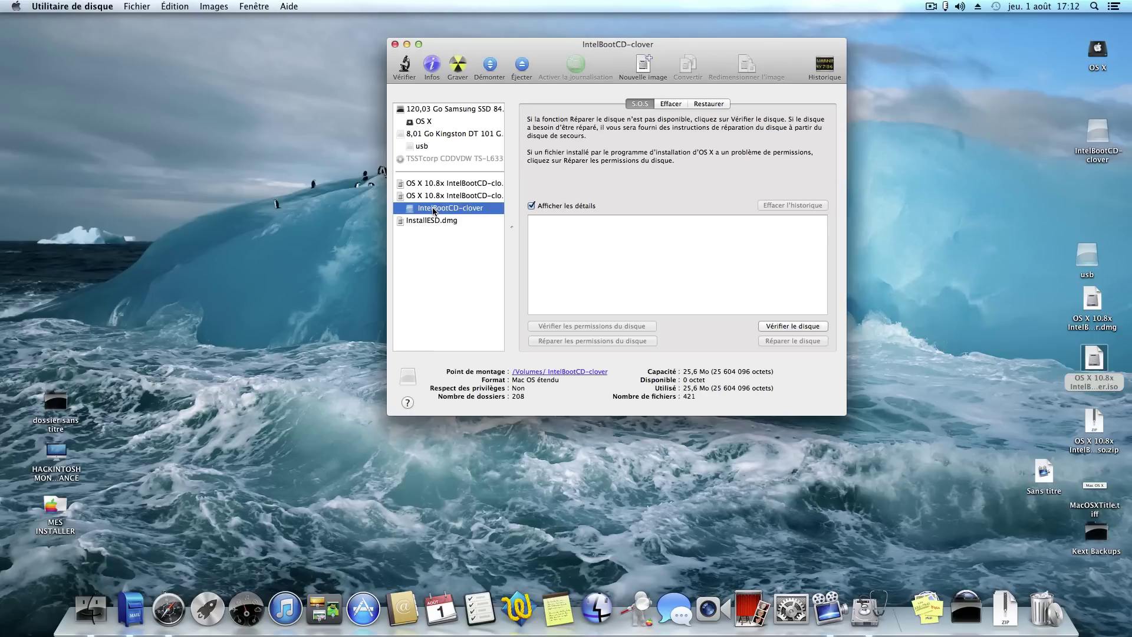
Try to burn OS X 10.8x IntelBootCD-clover.iso from Bureau to a disc, cancel the burn and close Utilitaire de disque
left_click(459, 66)
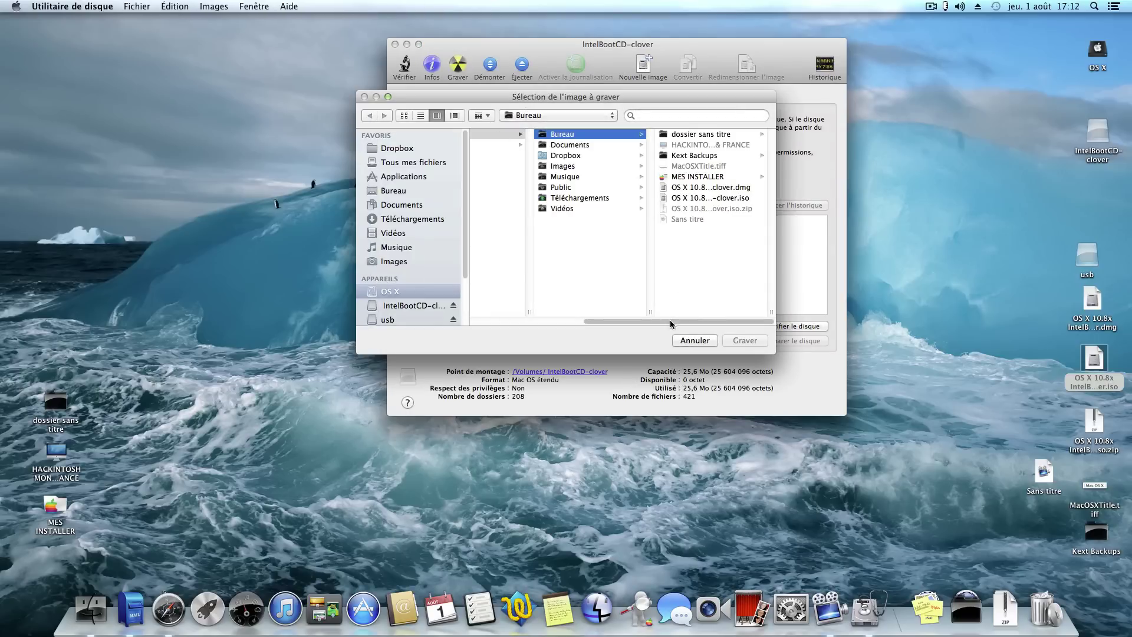
left_click(729, 199)
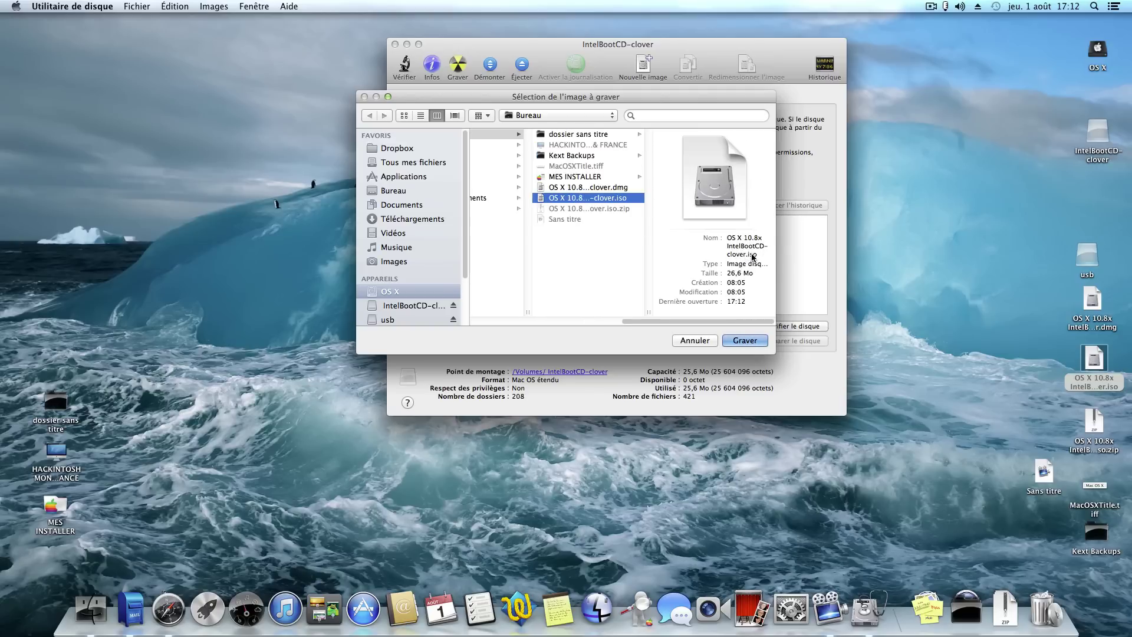
left_click(745, 340)
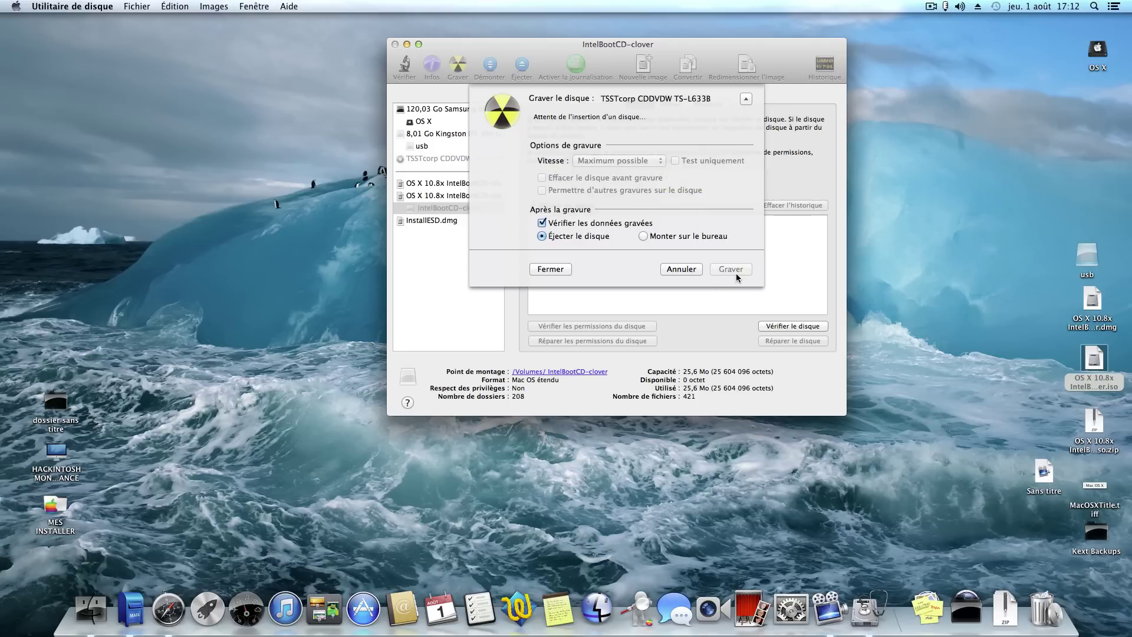
left_click(679, 269)
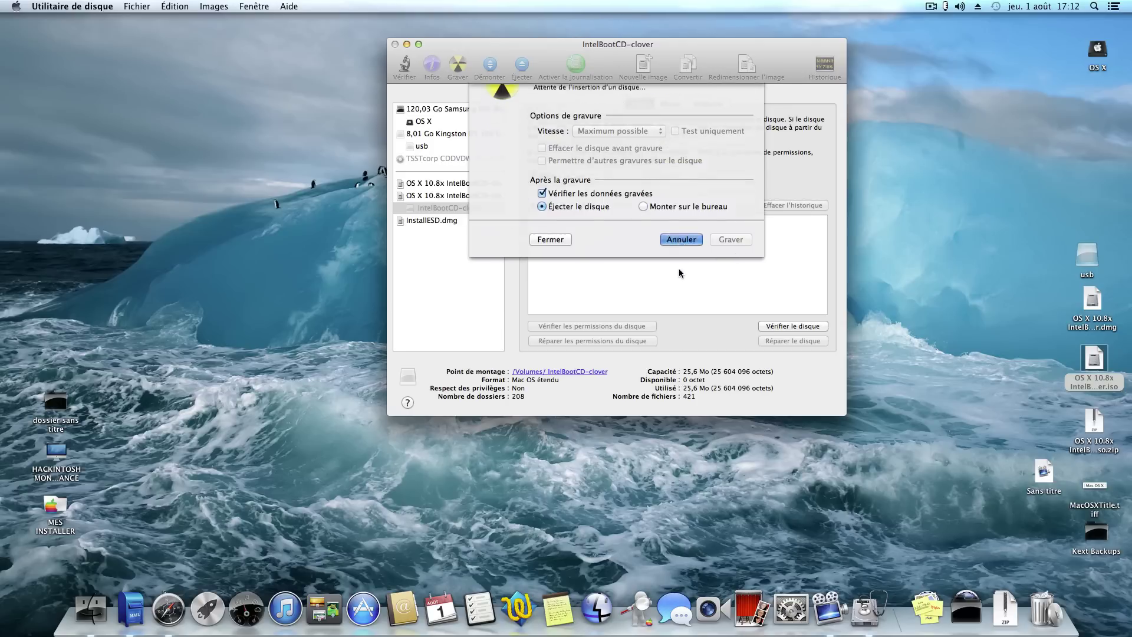
left_click(395, 44)
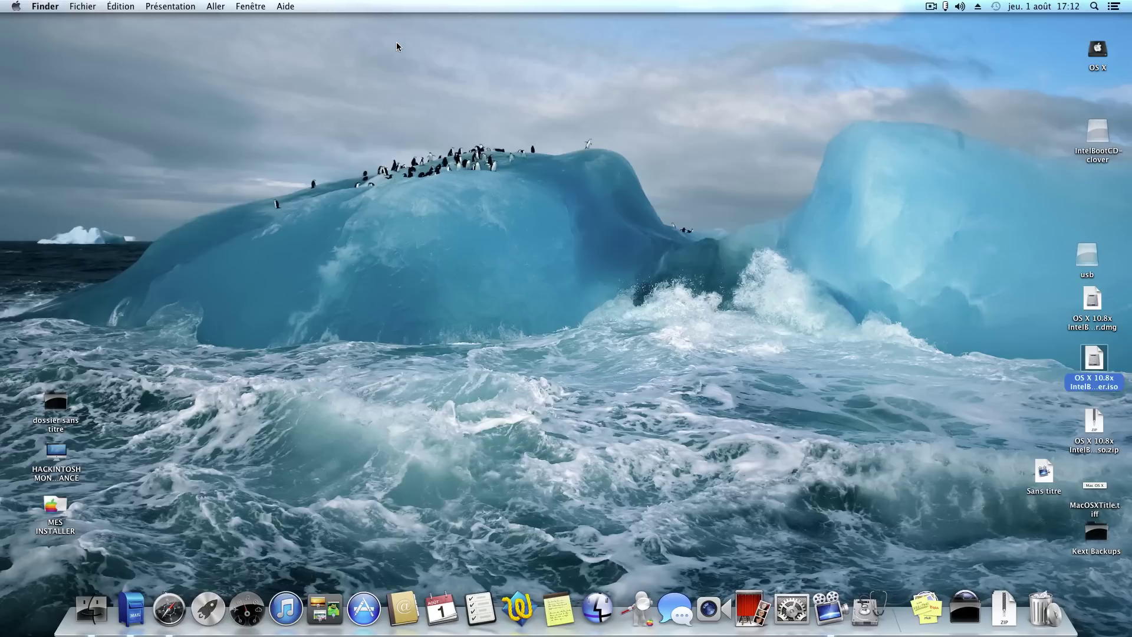
Move the IntelBootCD-clover volume's desktop icon to just above the usb volume
left_click(939, 210)
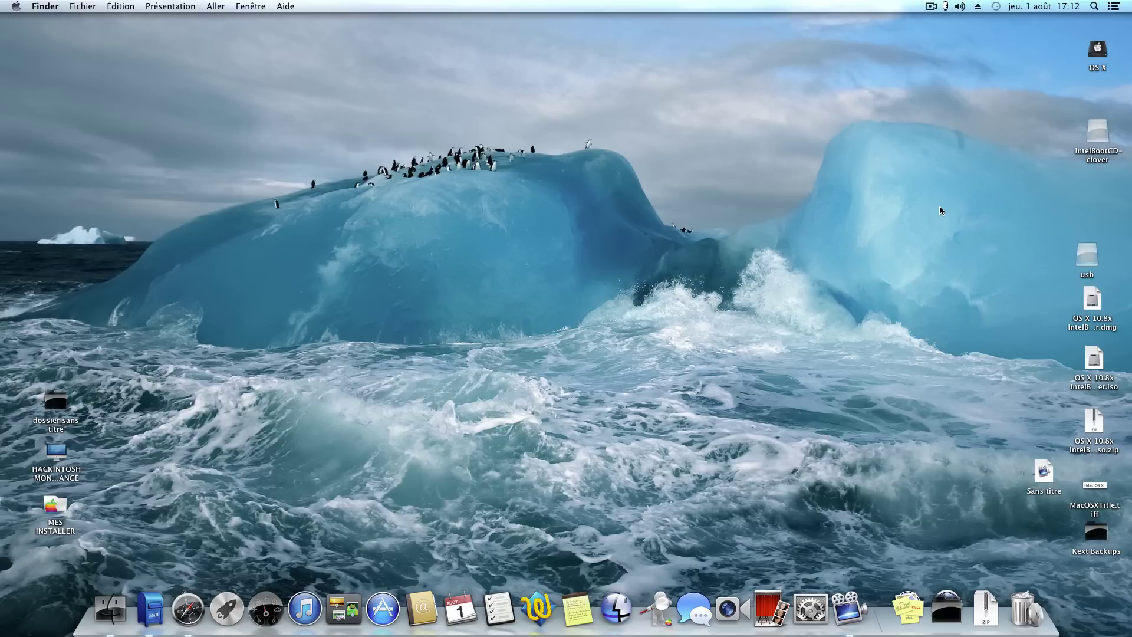
left_click_drag(1101, 141, 1085, 204)
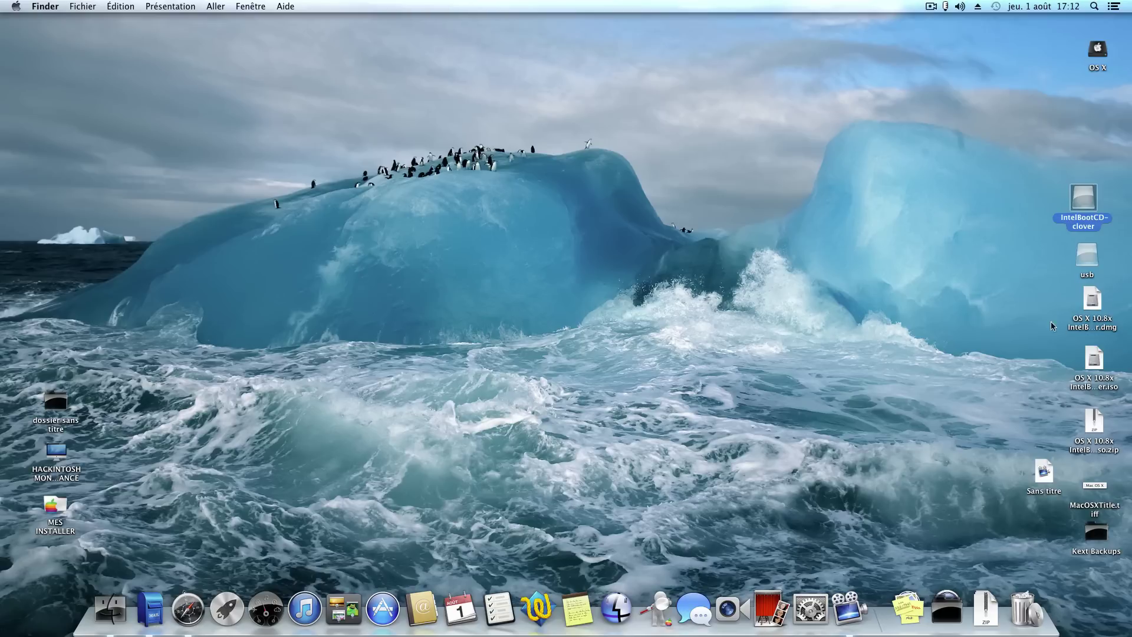
left_click_drag(1086, 206, 1088, 210)
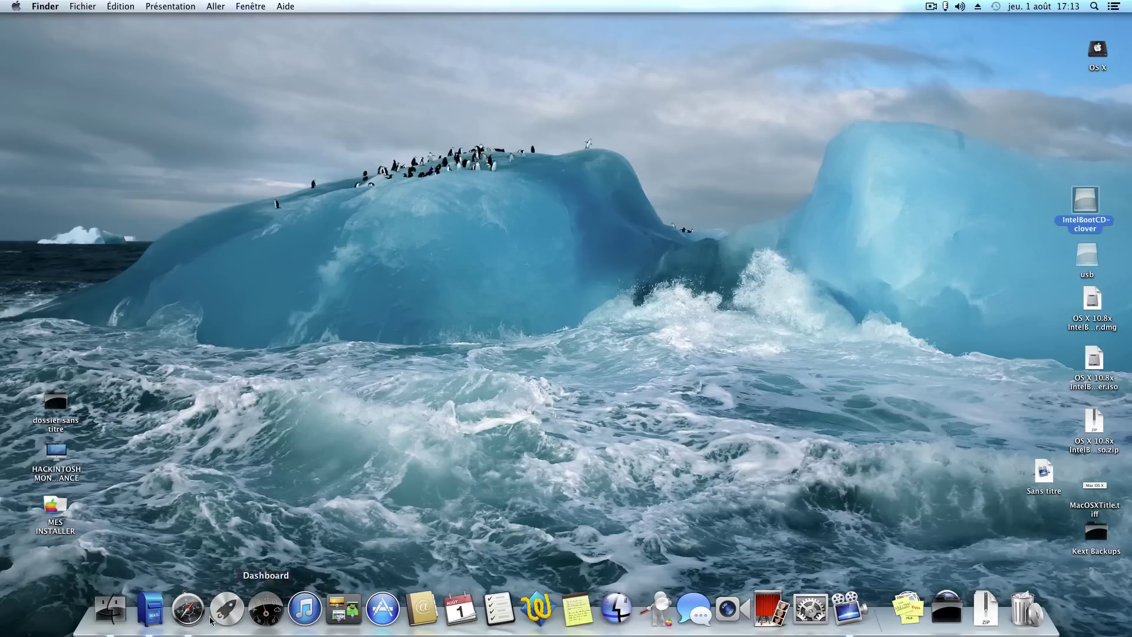
Reopen Utilitaire de disque from the Utilitaires folder in Applications
left_click(116, 606)
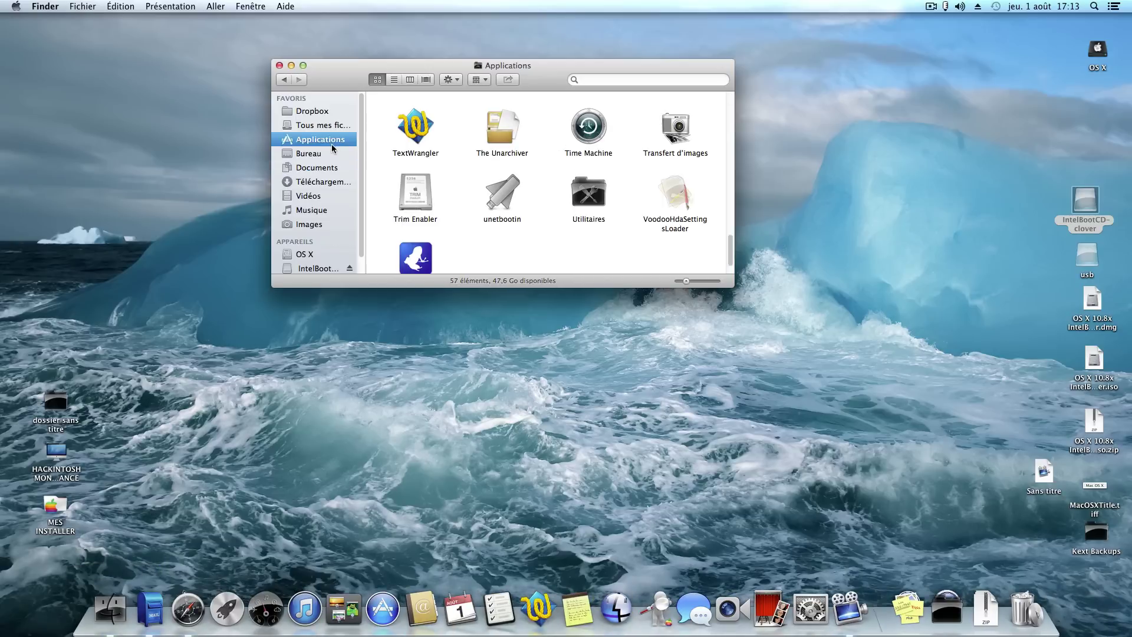
double_click(583, 194)
left_click(493, 203)
double_click(502, 192)
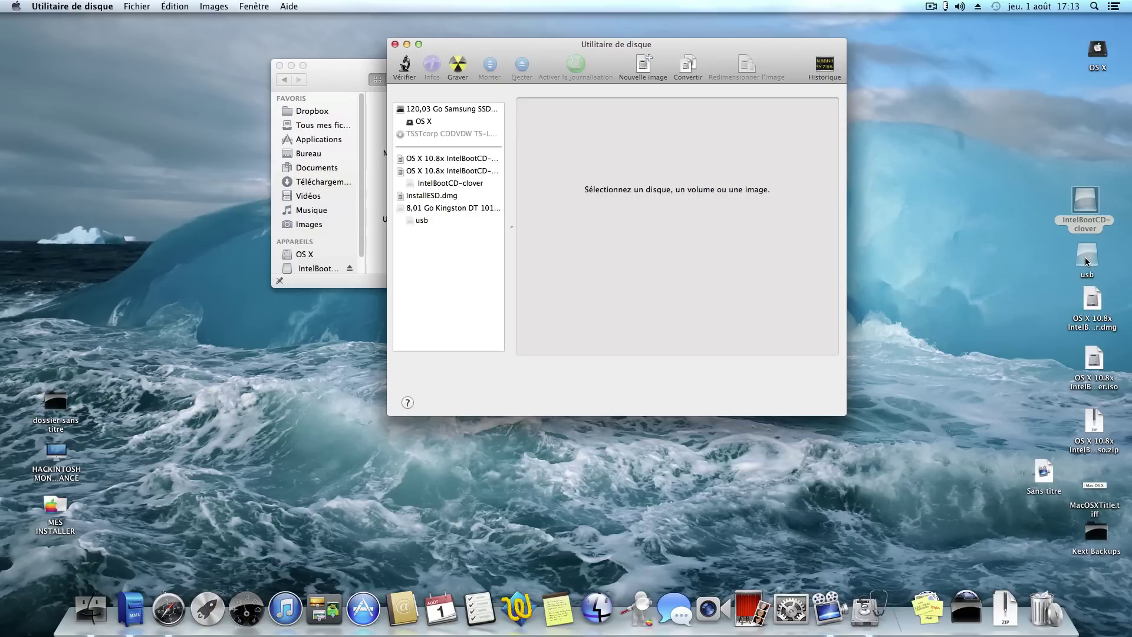
Set the 8,01 Go Kingston USB drive's partition scheme to 1 partition using Tableau de partition GUID
left_click(475, 210)
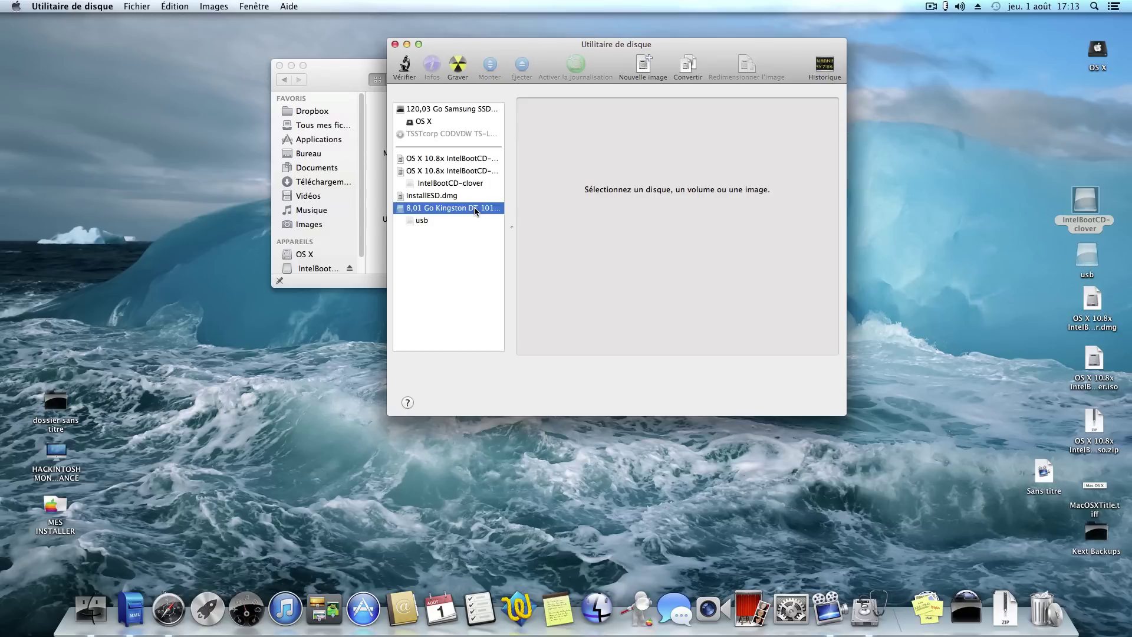
left_click(678, 104)
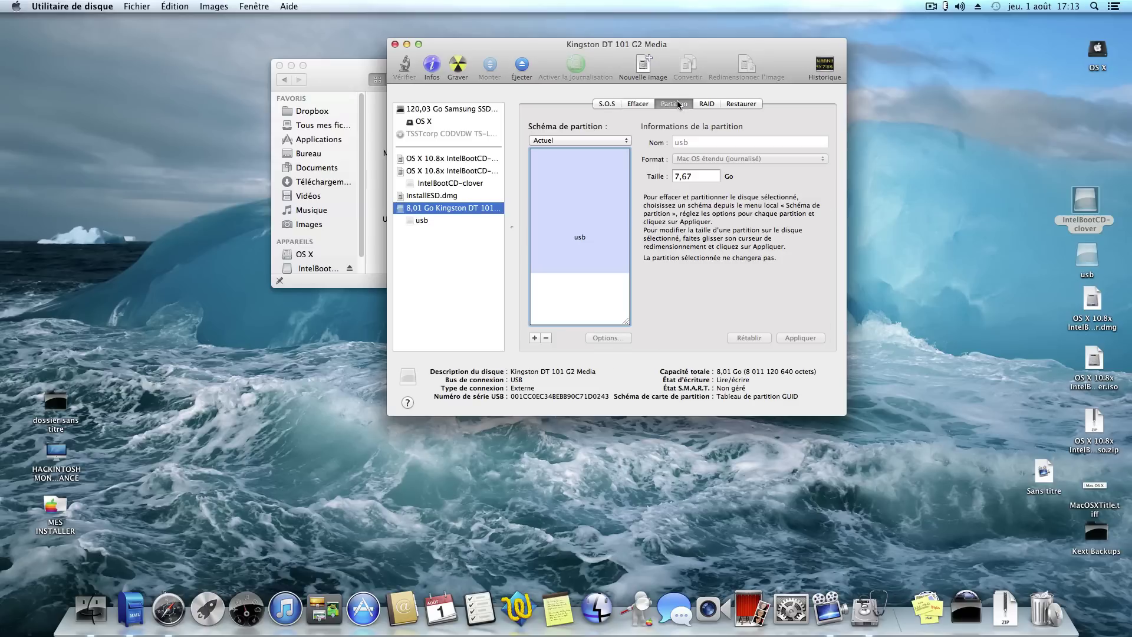
left_click(626, 140)
left_click(563, 152)
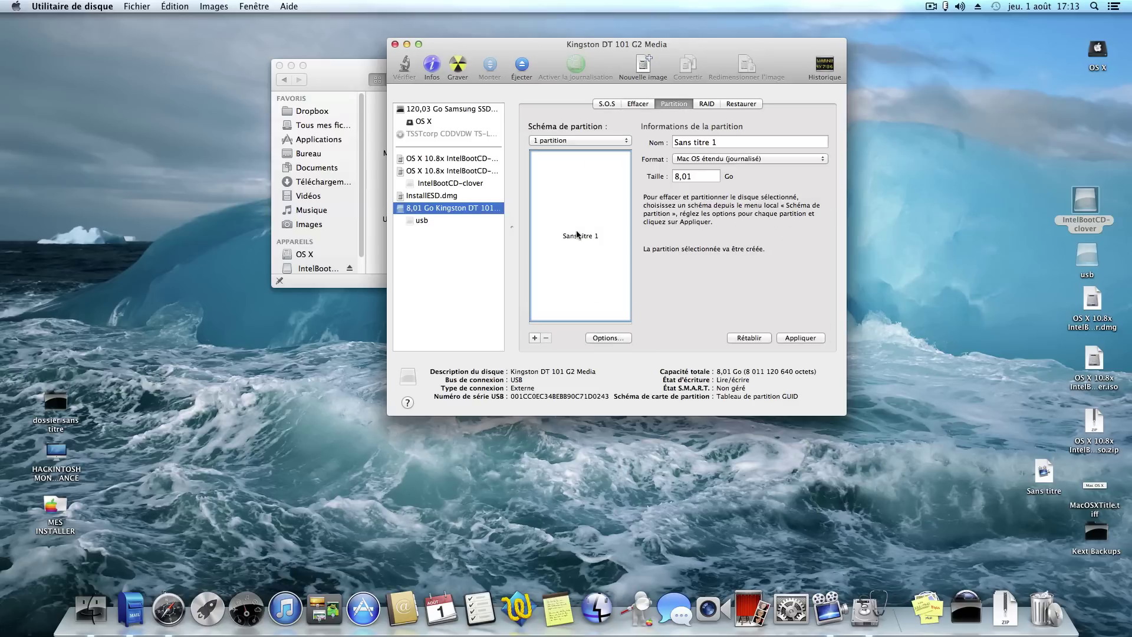
left_click(609, 338)
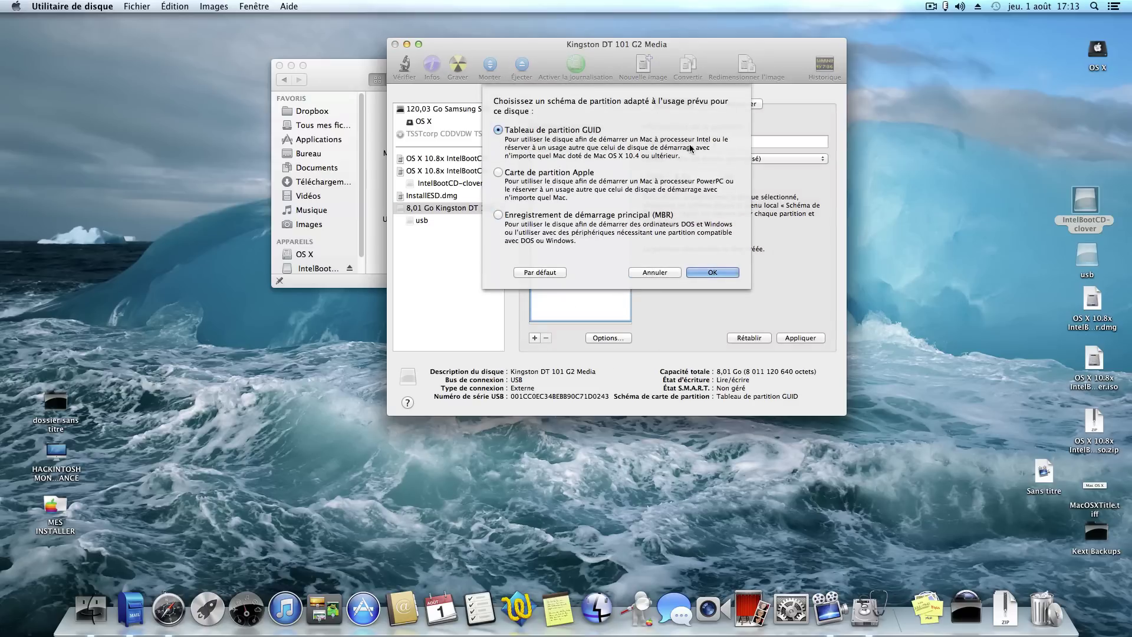
left_click(716, 272)
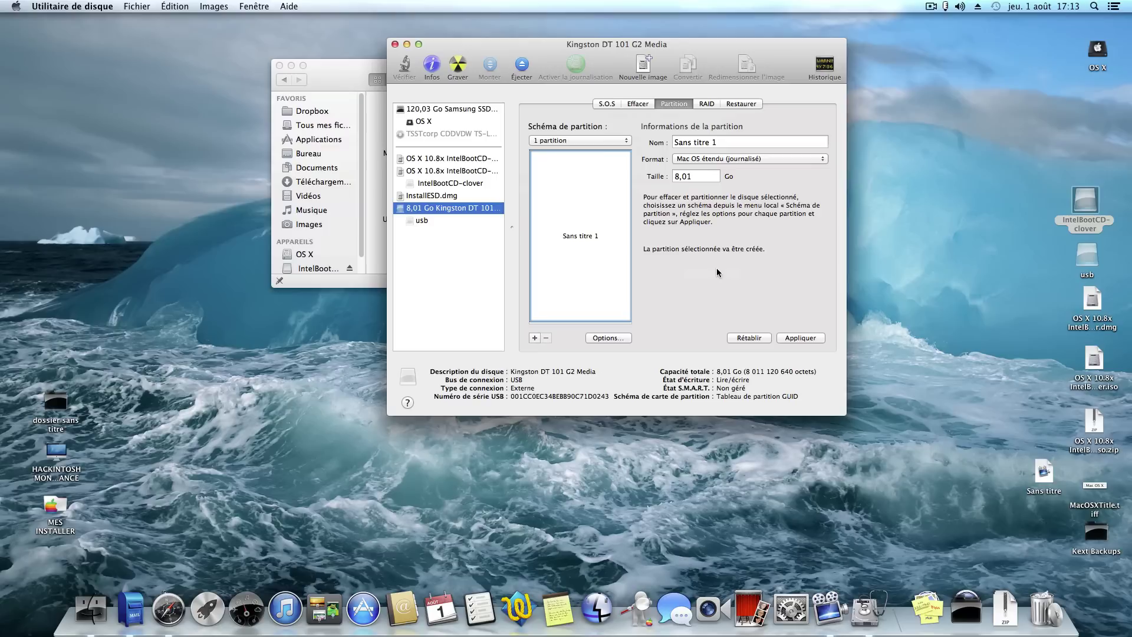
Name the Kingston drive's new partition usb, apply the single-partition layout and approve erasing the disk
left_click(723, 144)
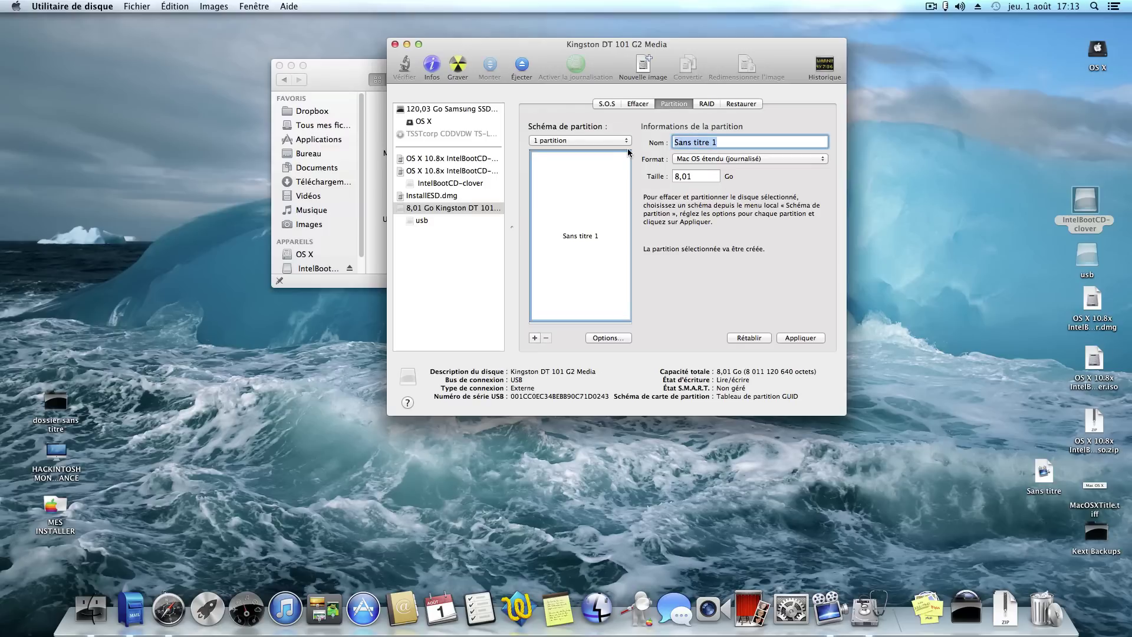
type("usb")
left_click(800, 340)
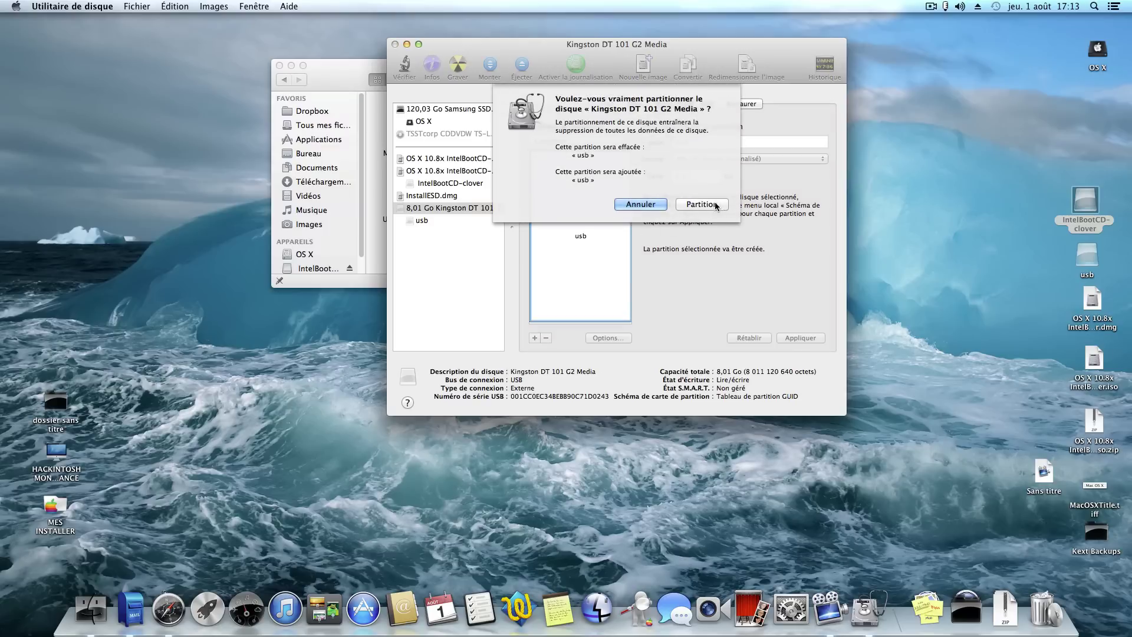
left_click(702, 204)
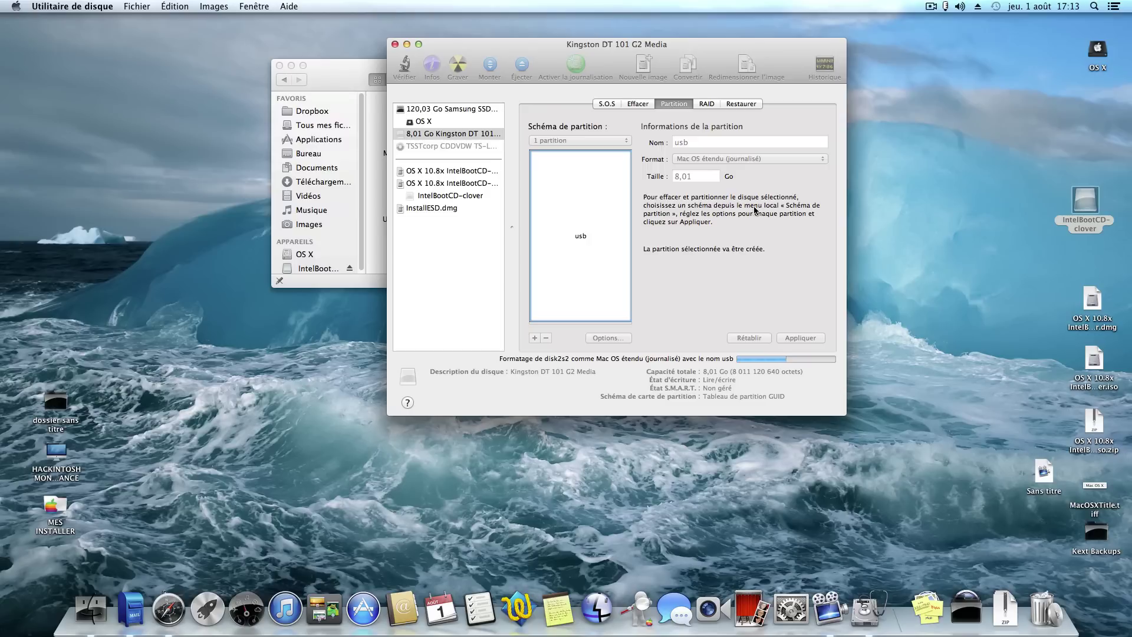
Move the Utilitaire de disque window aside and place the usb volume's desktop icon just above IntelBootCD-clover
left_click_drag(668, 47, 656, 53)
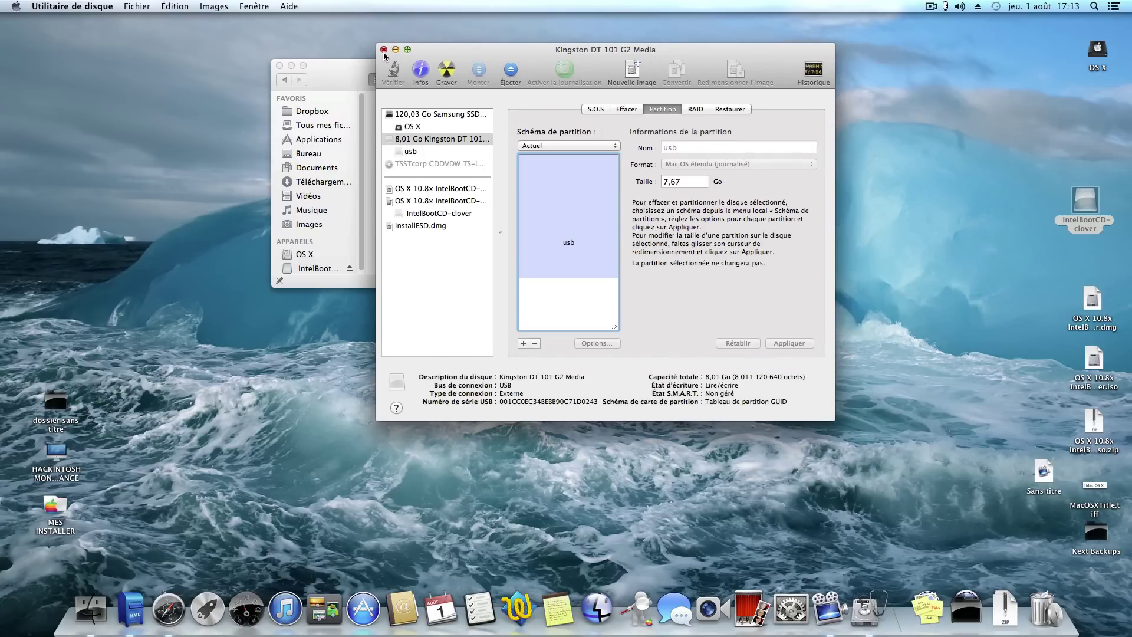
left_click_drag(468, 49, 558, 31)
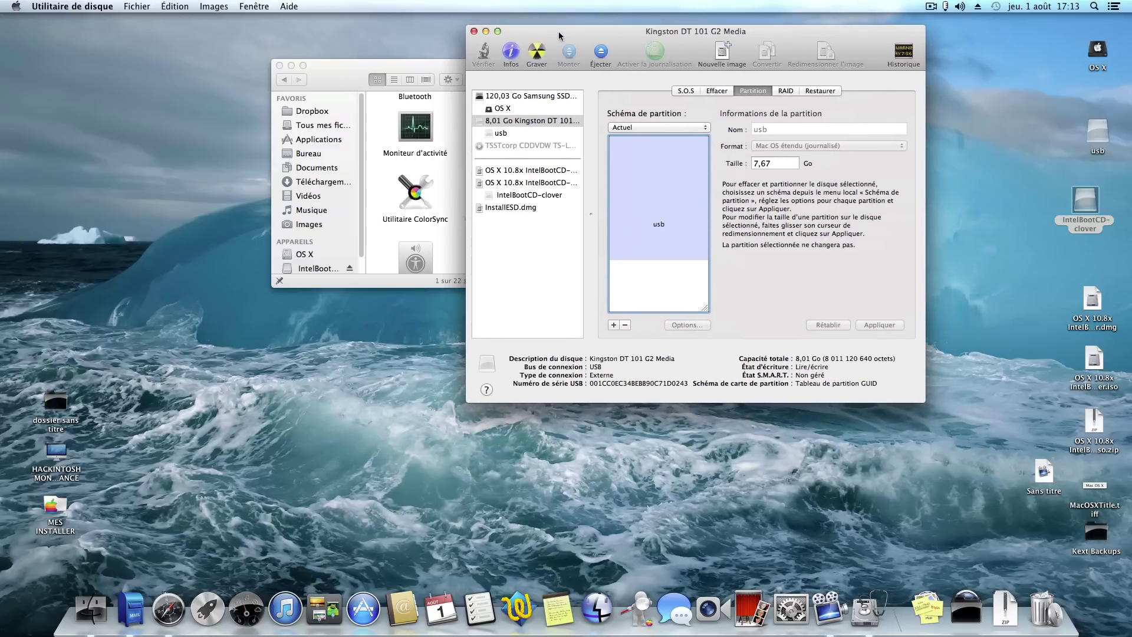
left_click(1088, 151)
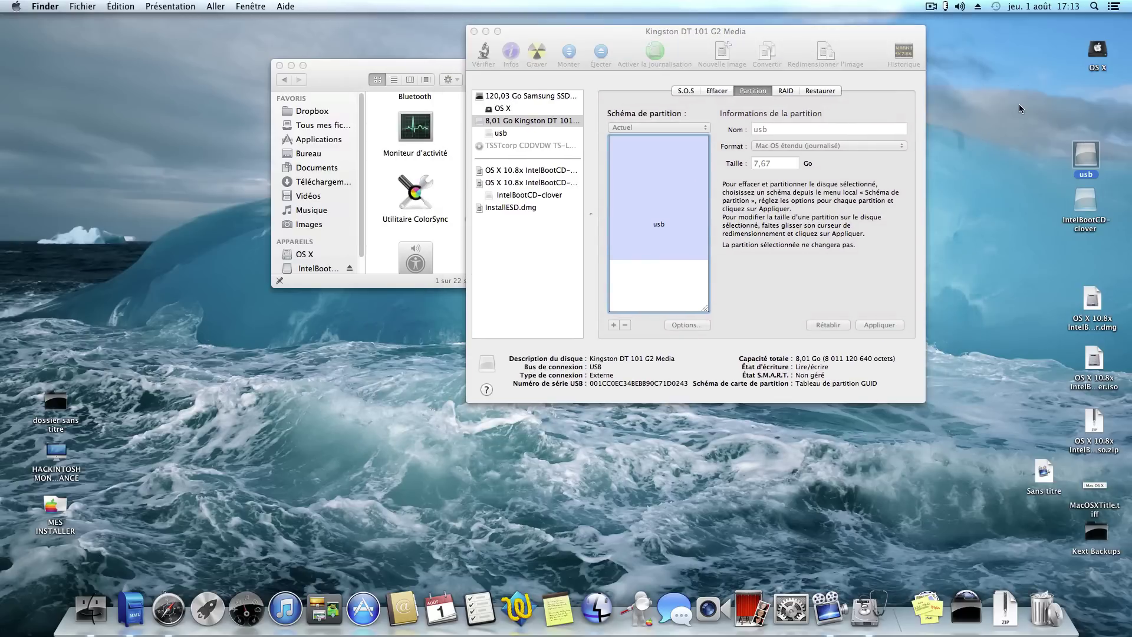
Show the package contents of Installer OS X Mountain Lion in Applications and mount InstallESD.dmg from its Contents/SharedSupport folder
left_click_drag(348, 79, 429, 101)
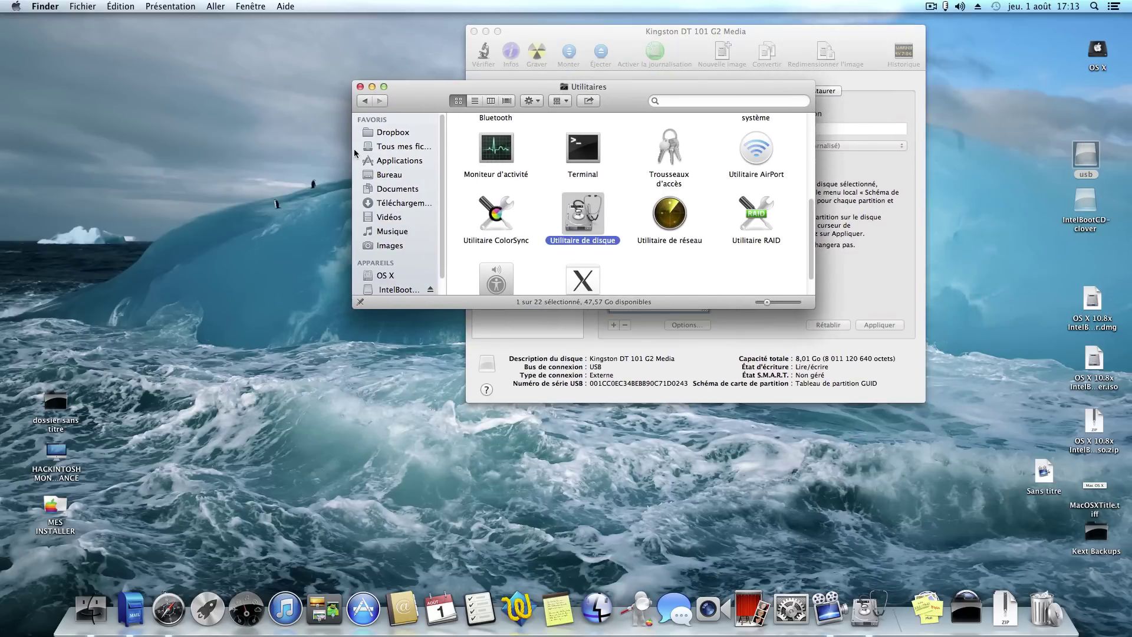
left_click(394, 160)
scroll(570, 225, "down", 10)
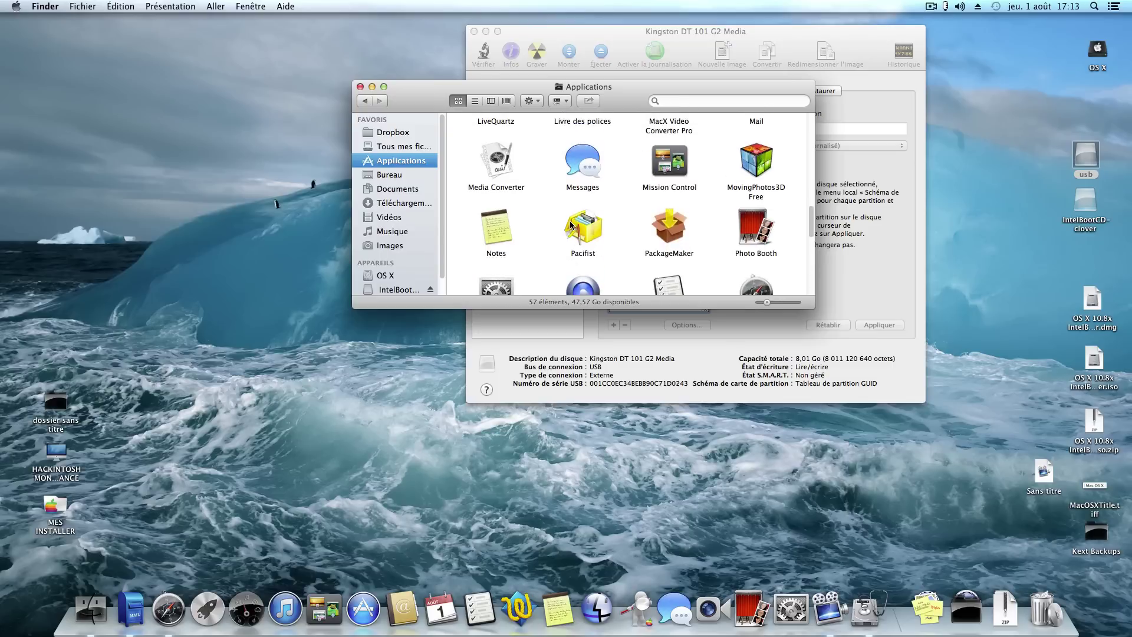
scroll(570, 225, "up", 4)
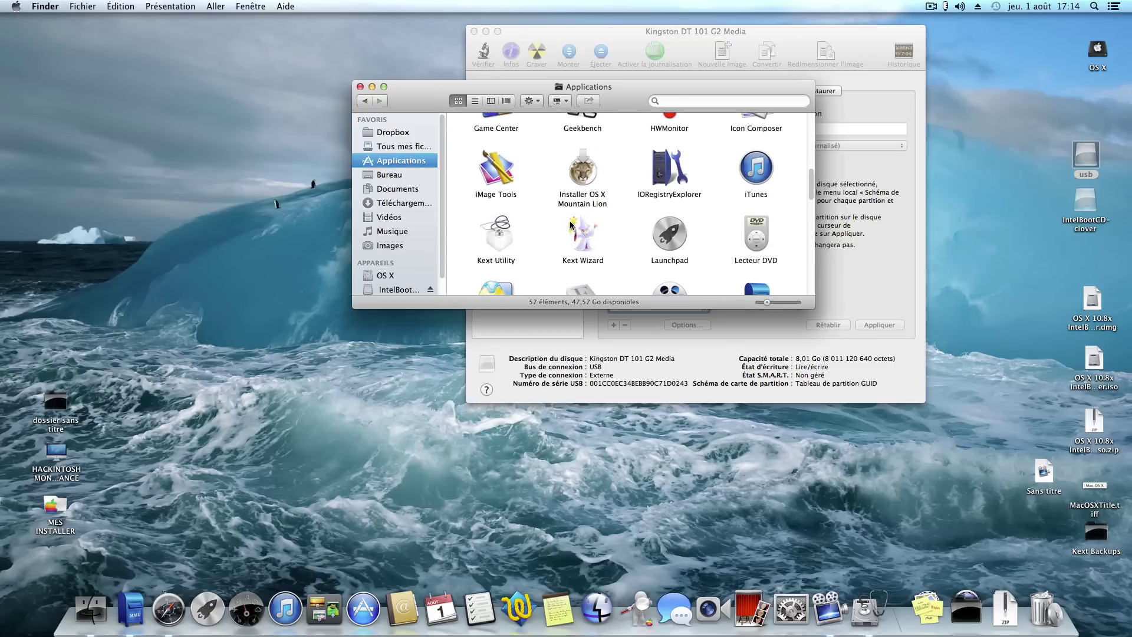
right_click(585, 177)
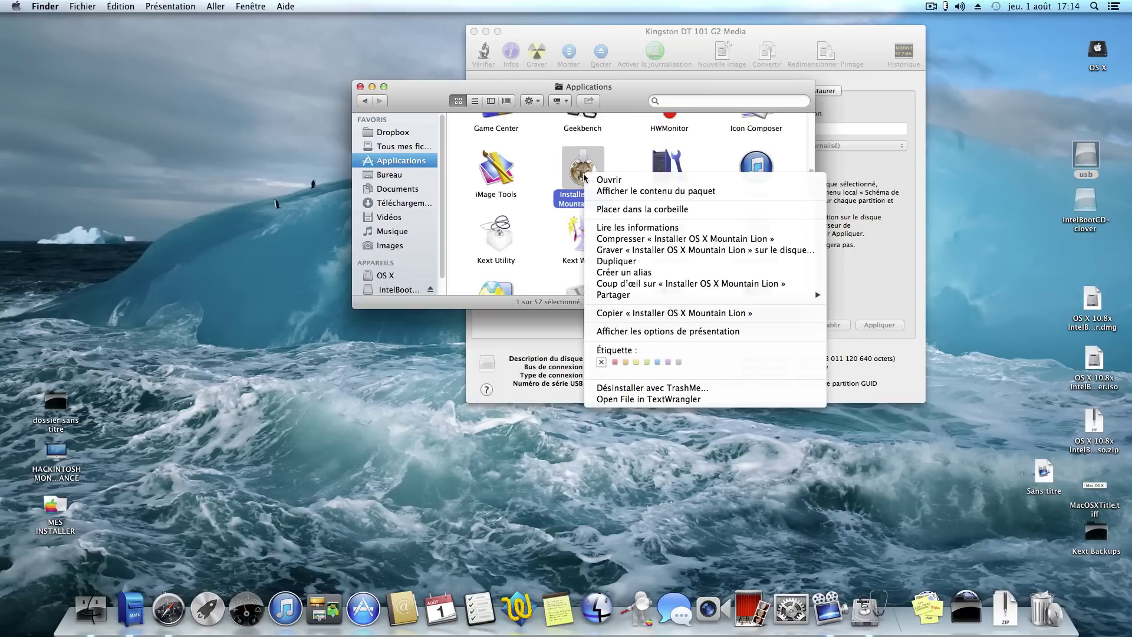
left_click(617, 191)
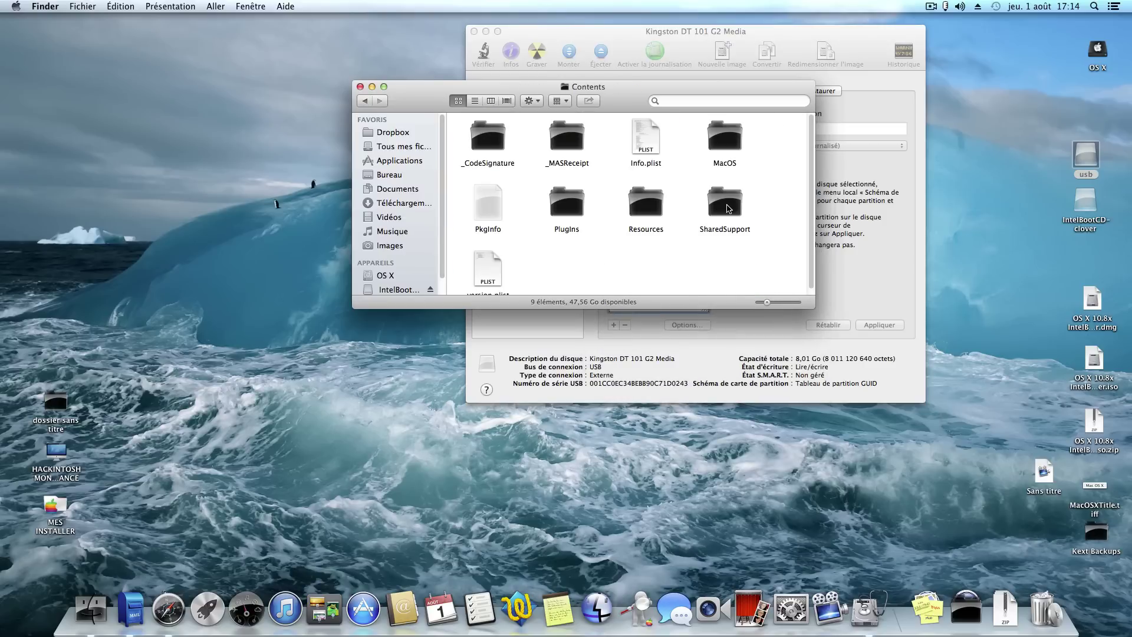
double_click(729, 207)
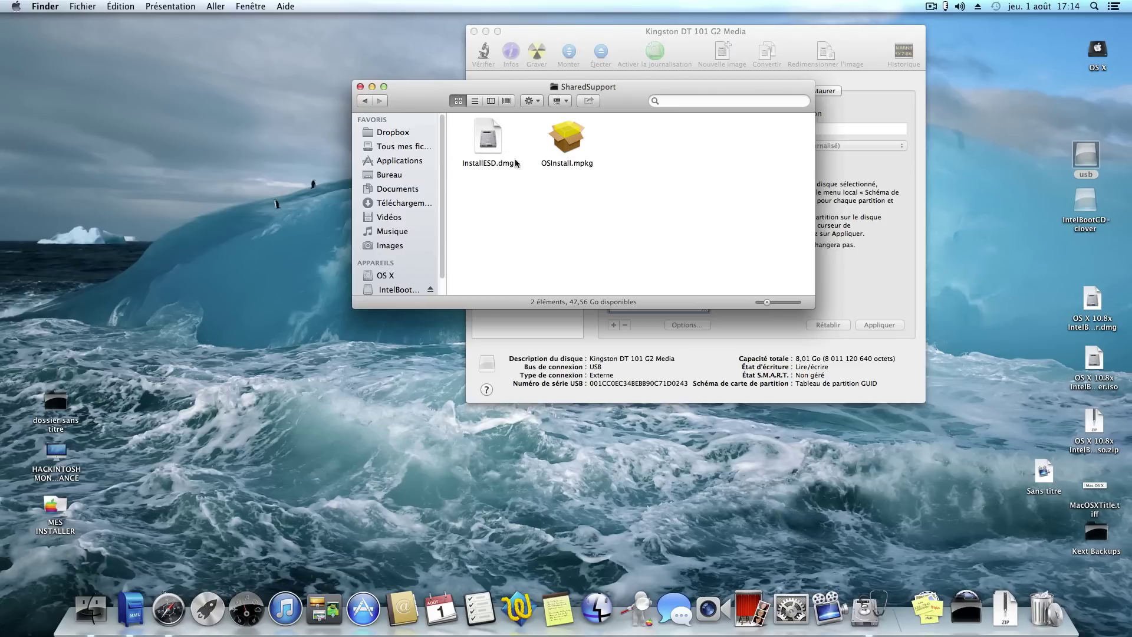
double_click(485, 142)
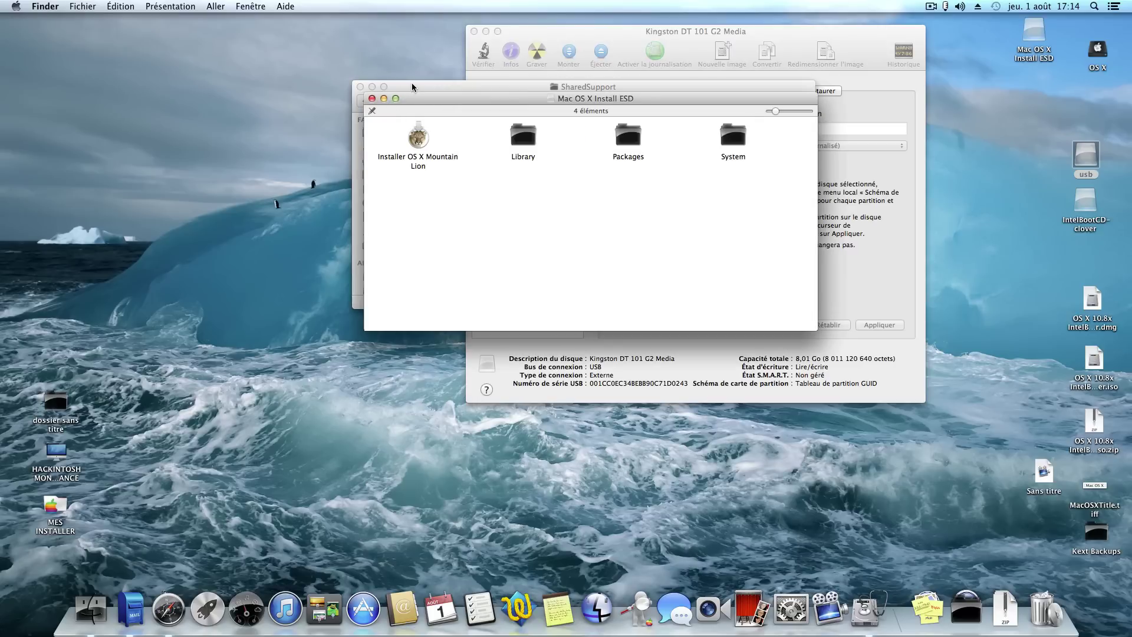
Set up a restore in Utilitaire de disque with Mac OS X Install ESD as source and the usb volume as destination
left_click_drag(527, 26, 412, 40)
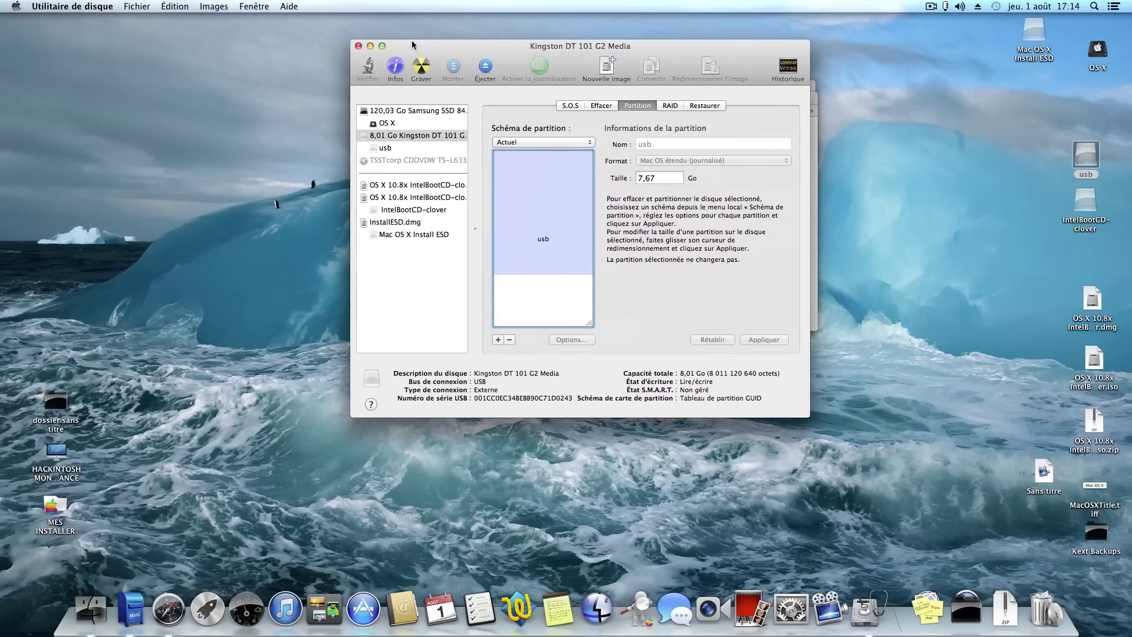
left_click(435, 235)
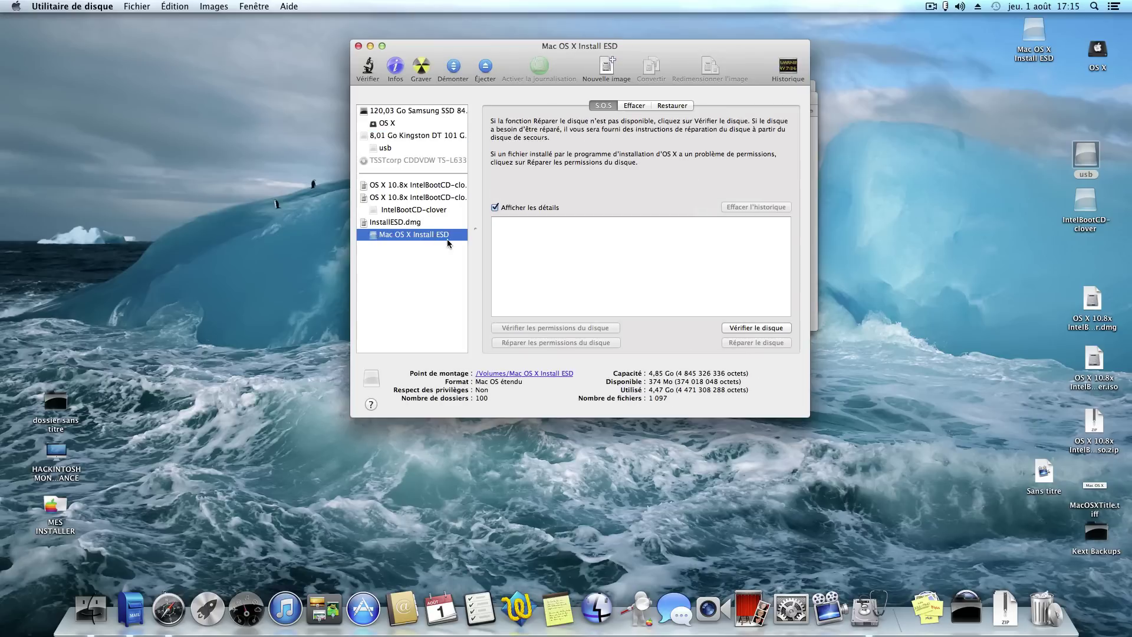
left_click(675, 106)
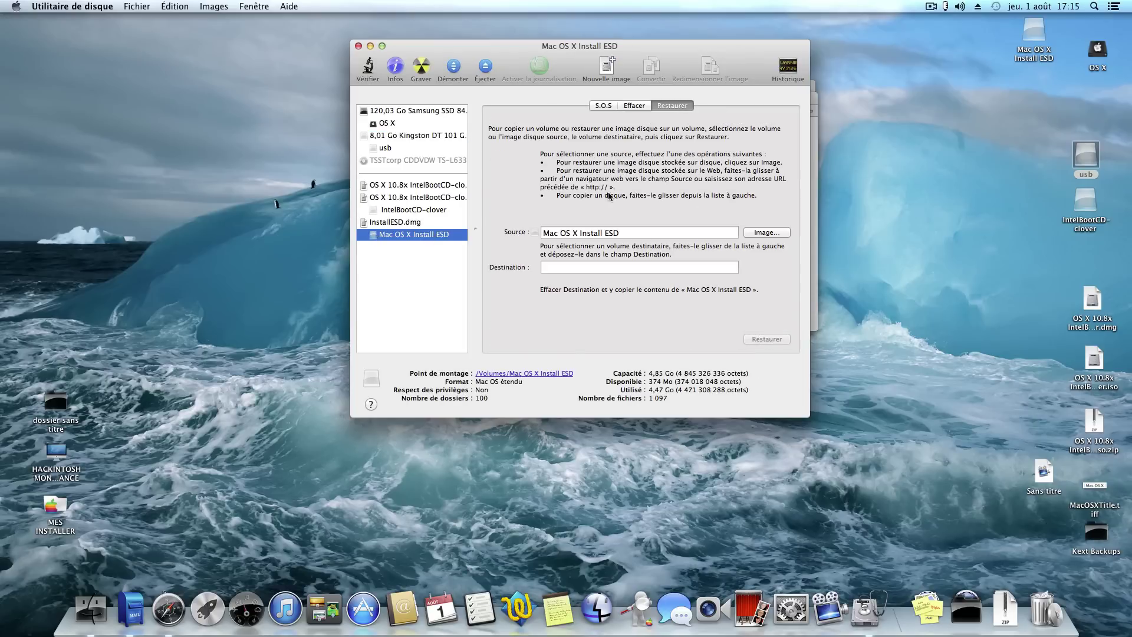
left_click_drag(376, 148, 568, 269)
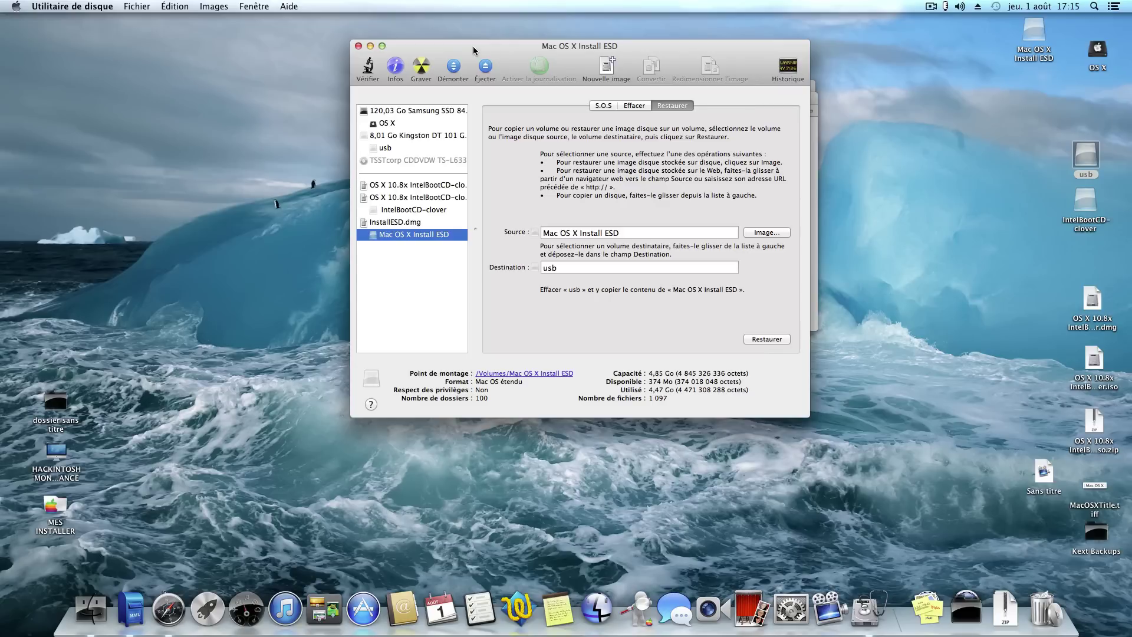
Close the Utilitaire de disque, Mac OS X Install ESD and SharedSupport windows
left_click(358, 46)
left_click(371, 99)
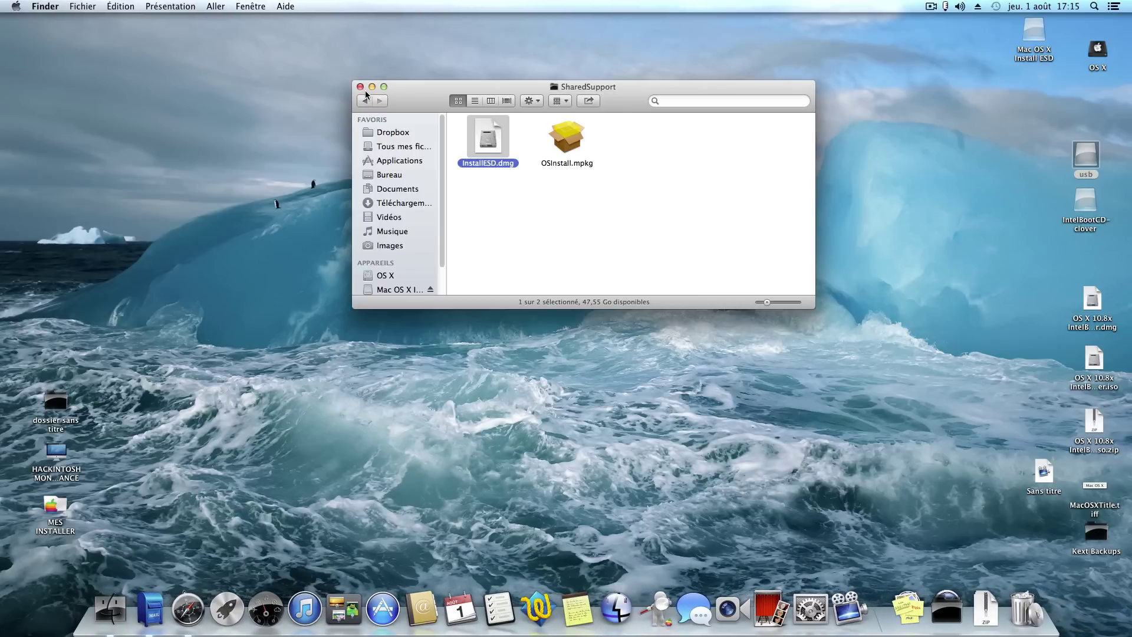
left_click(360, 87)
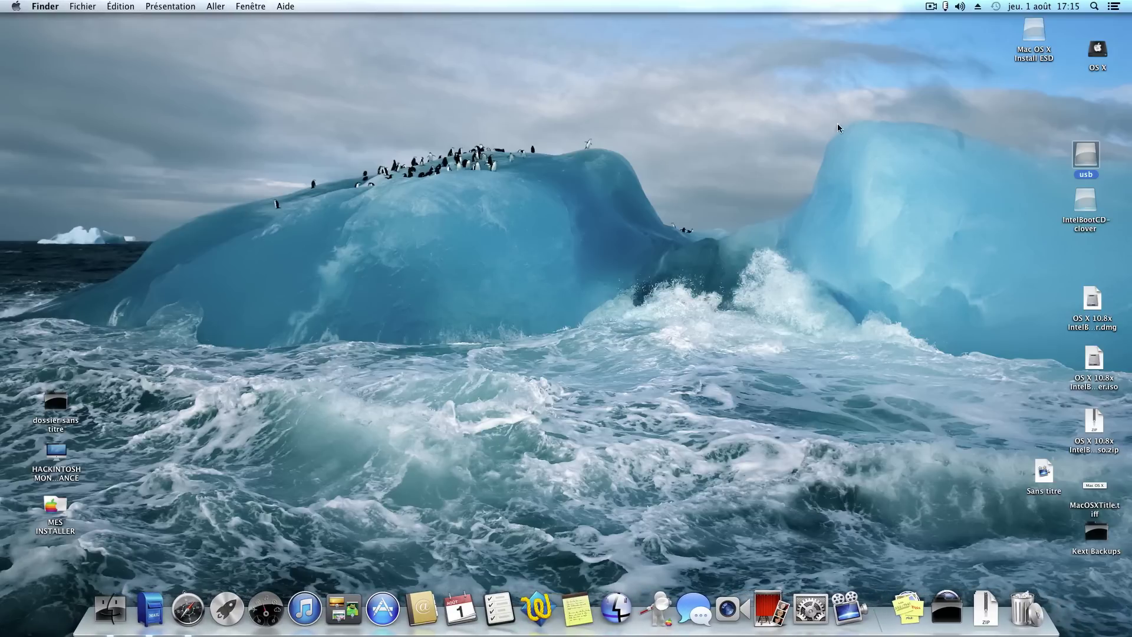
Eject the usb volume and the Mac OS X Install ESD volume from the desktop
right_click(1077, 154)
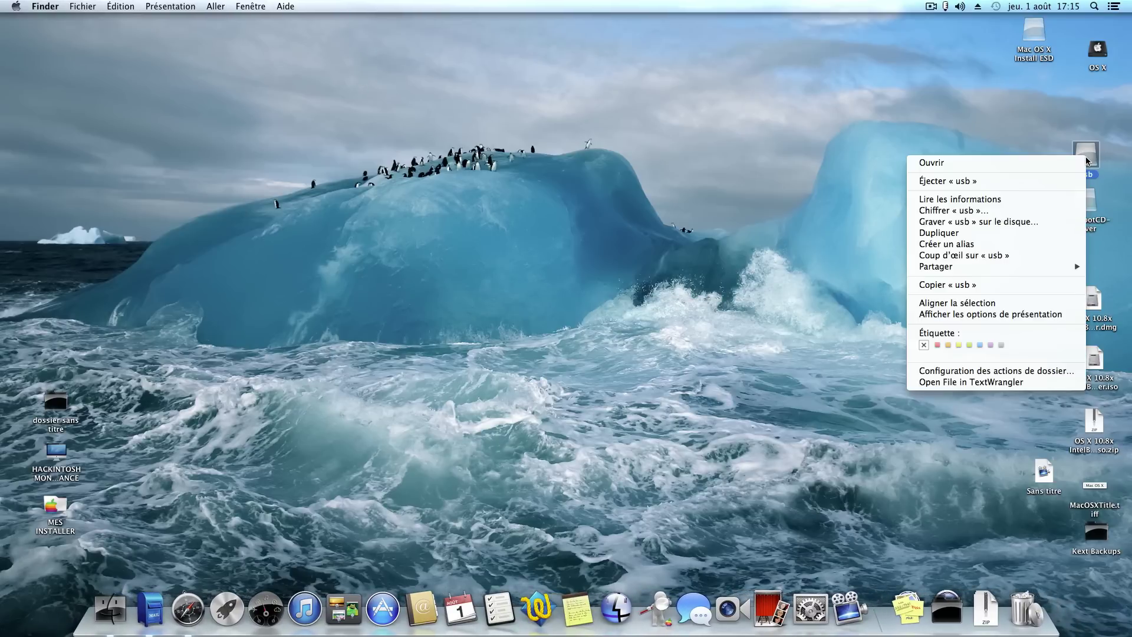
left_click(957, 183)
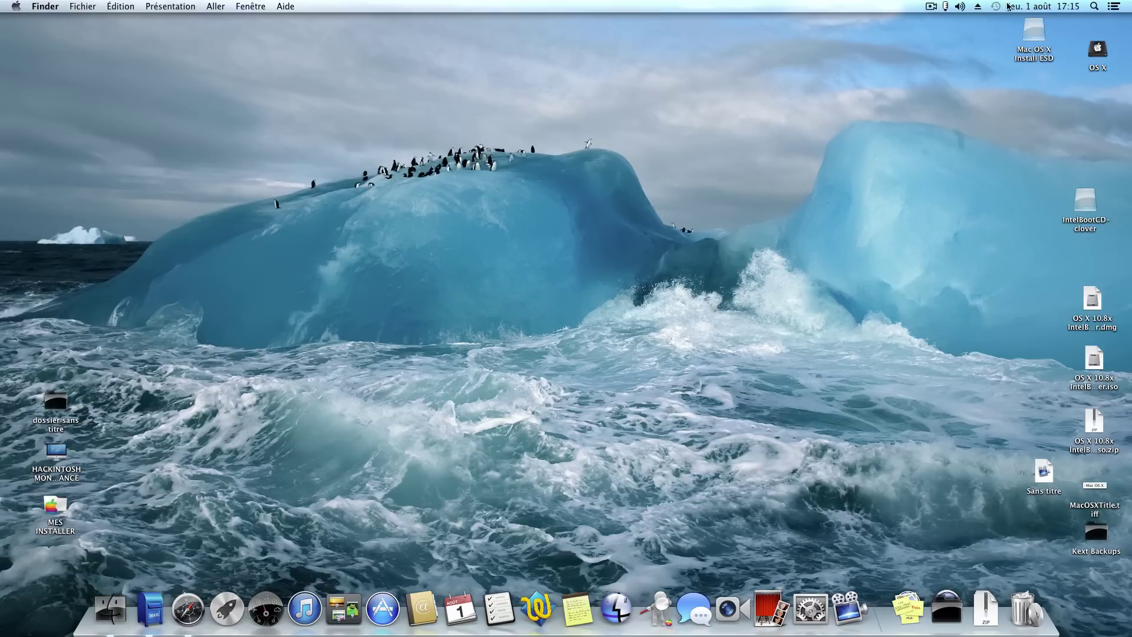
double_click(1054, 55)
right_click(1056, 55)
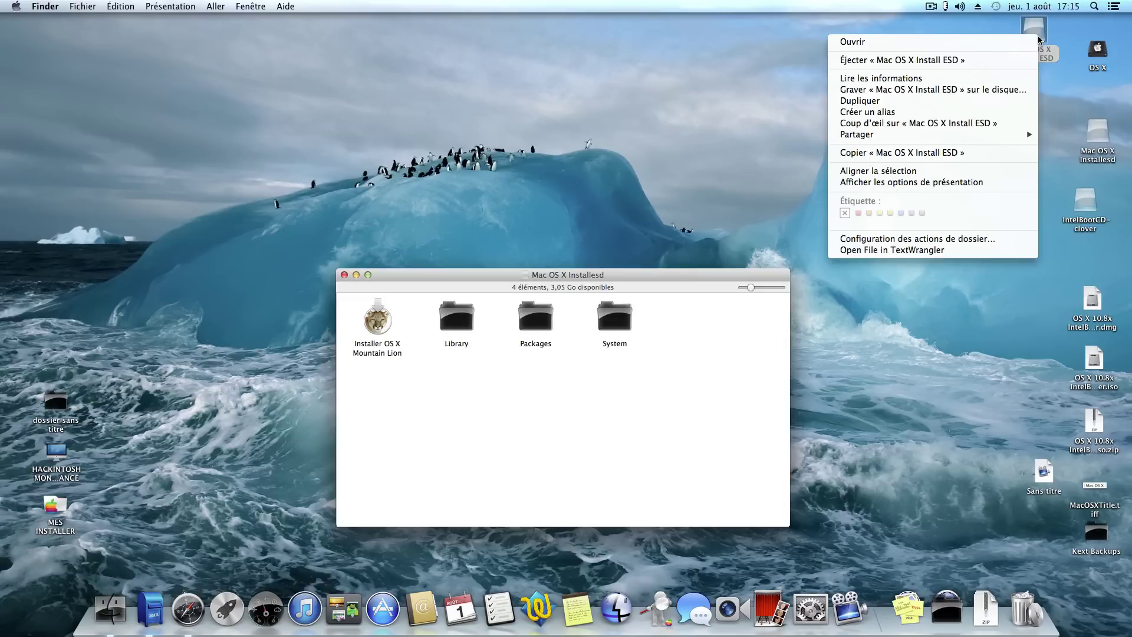
left_click(867, 56)
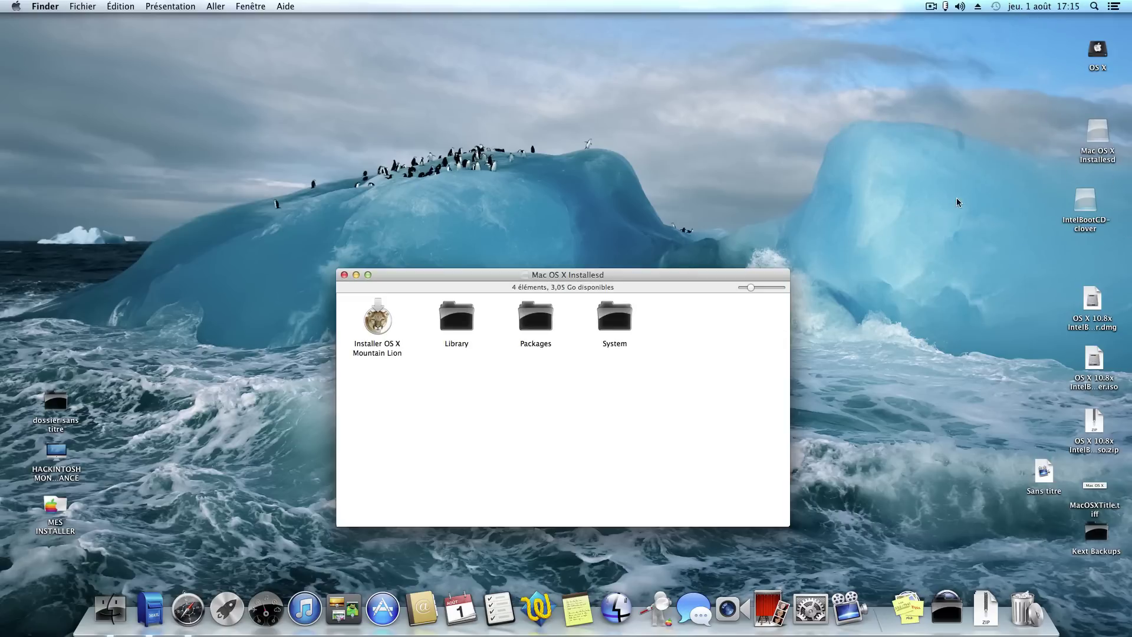
Move the Mac OS X Installesd window higher on the desktop and close it
left_click_drag(674, 276, 666, 120)
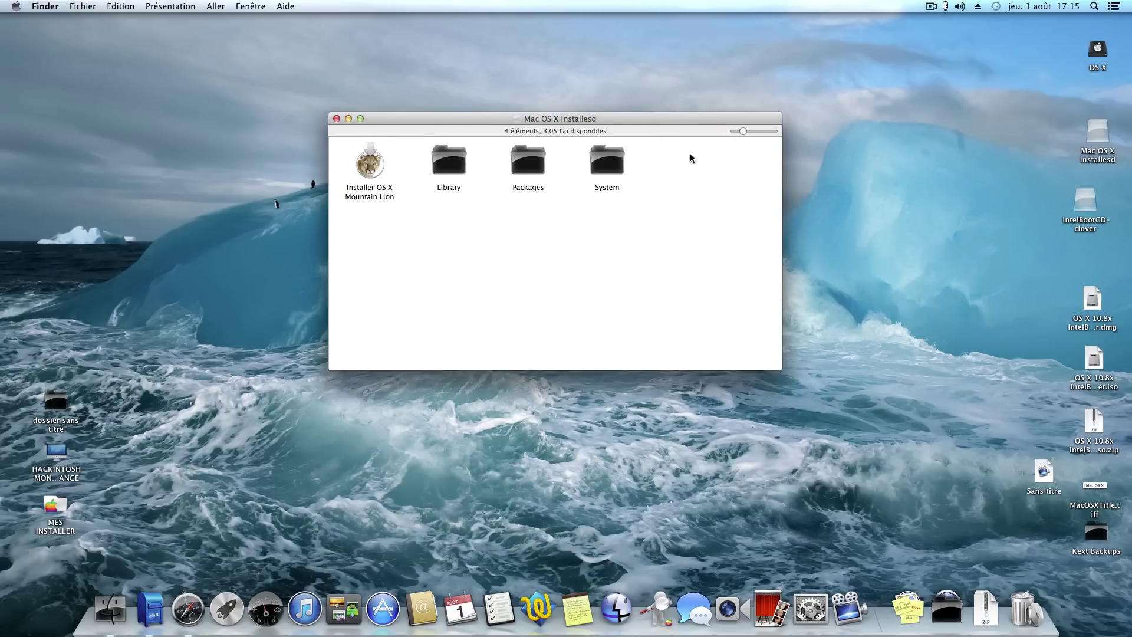
left_click_drag(666, 120, 680, 126)
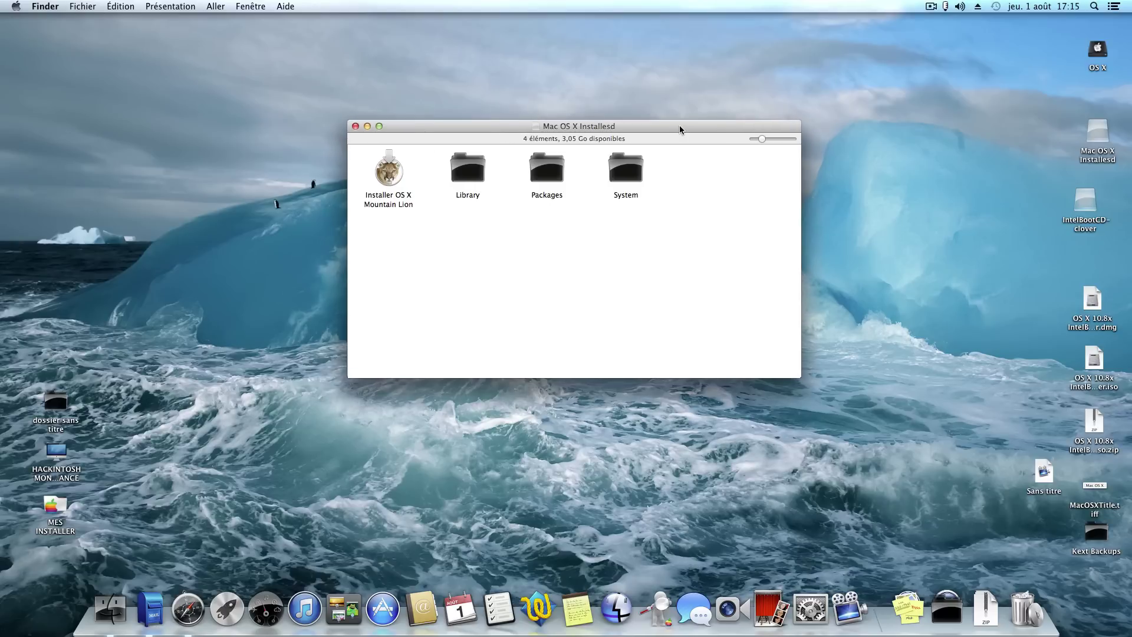
left_click(356, 126)
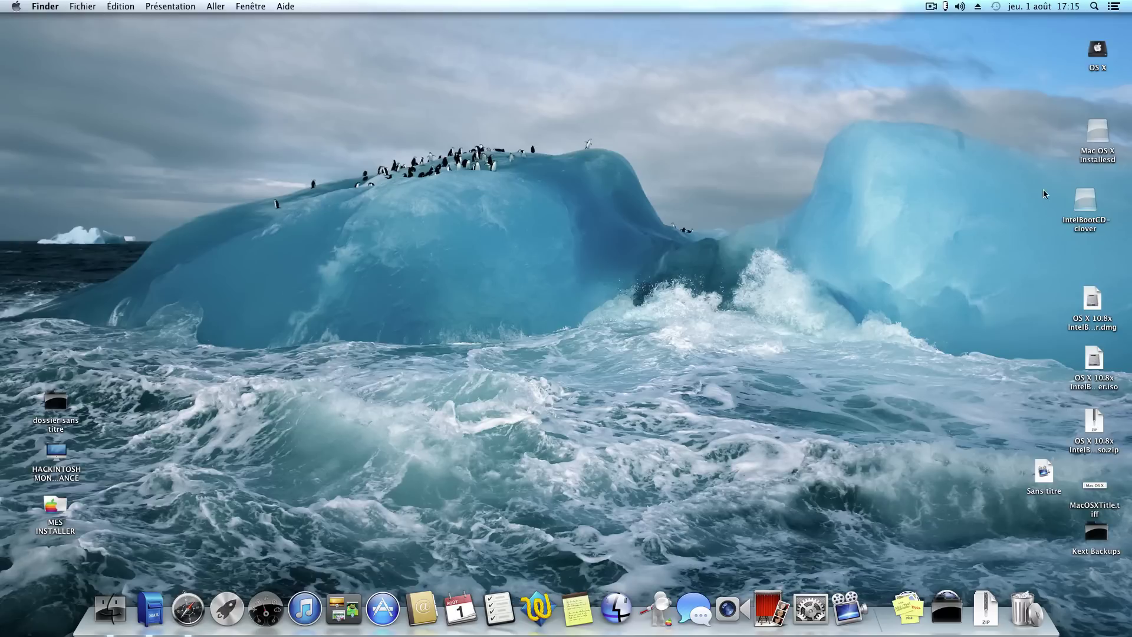
Arrange the desktop icons so IntelBootCD-clover sits just above the .dmg file and Mac OS X Installesd just above IntelBootCD-clover
left_click_drag(1100, 134, 1084, 140)
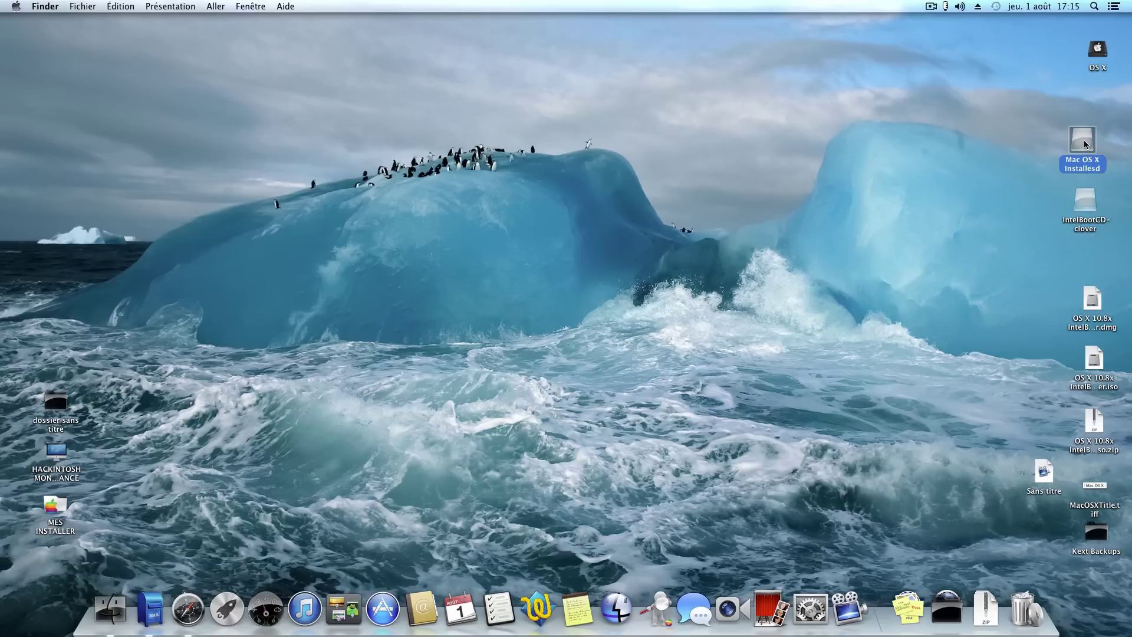
left_click_drag(1087, 204, 1093, 246)
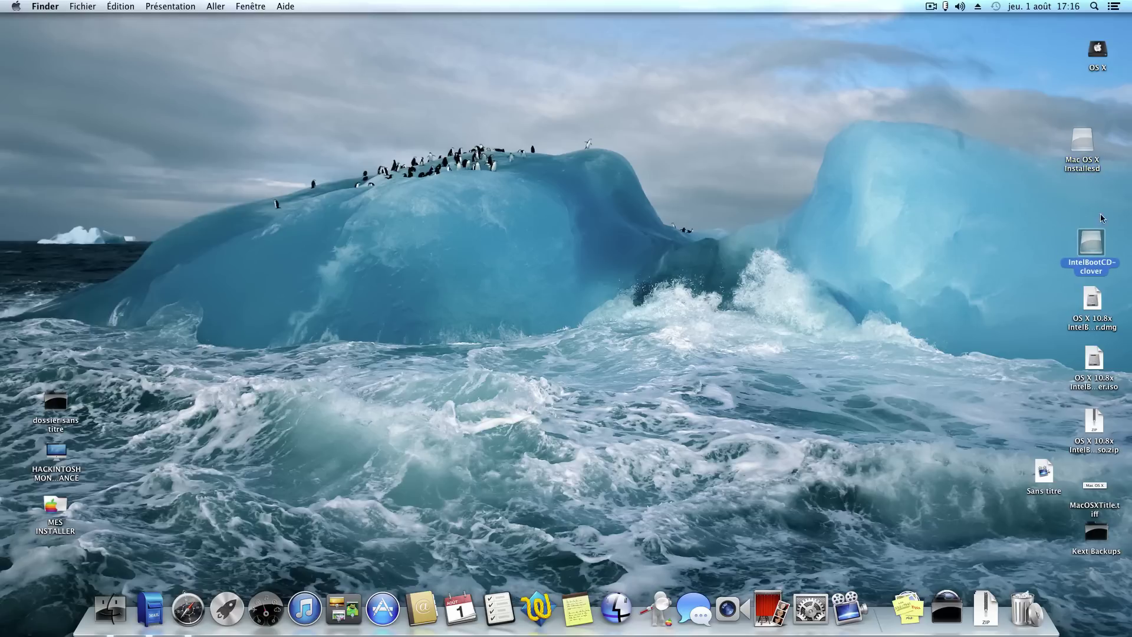
left_click_drag(1088, 140, 1092, 185)
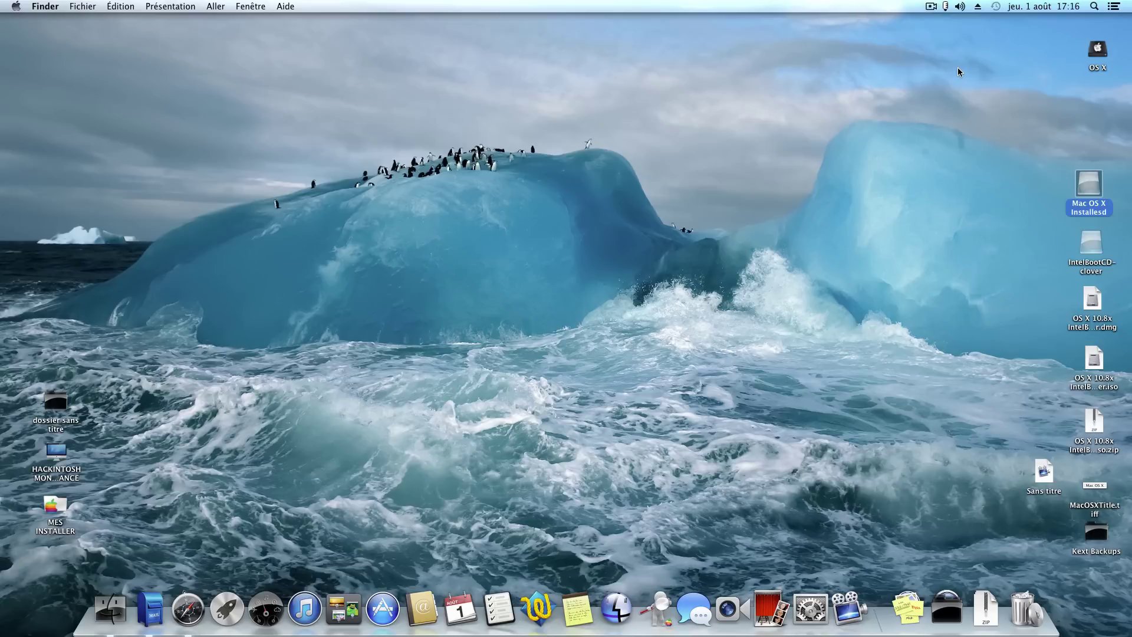
left_click(931, 7)
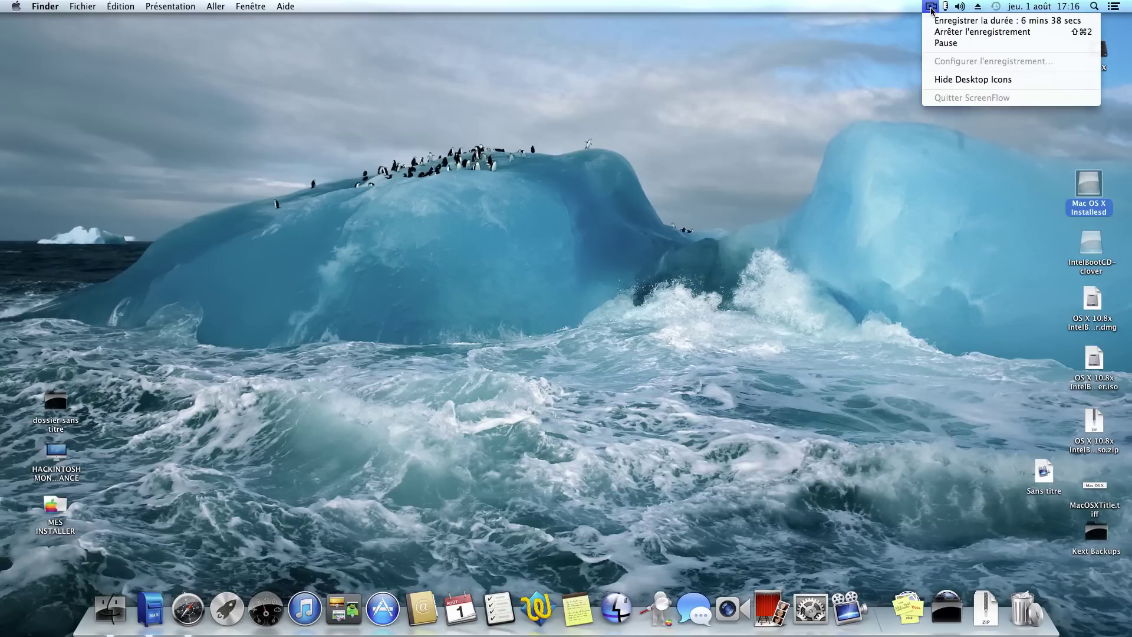